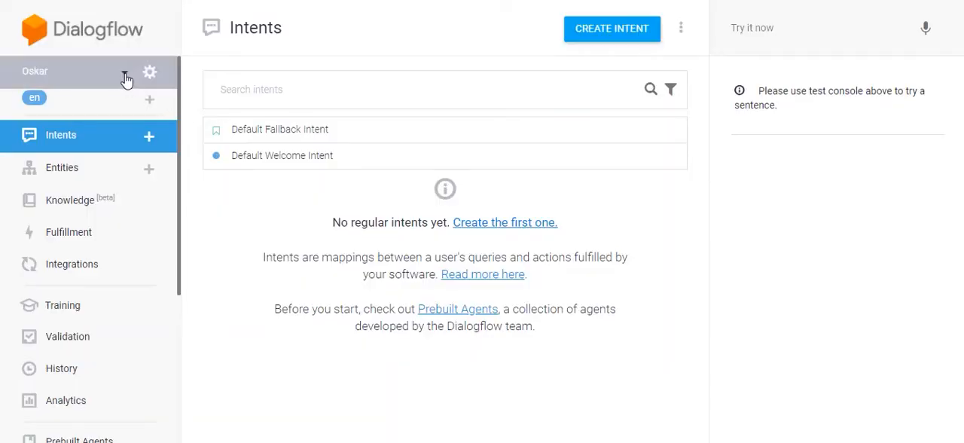
- Create a new agent named Meeting_Bot with the default language and time zone, and dismiss the training notification
{"action": "left_click", "coordinate": [126, 78]}
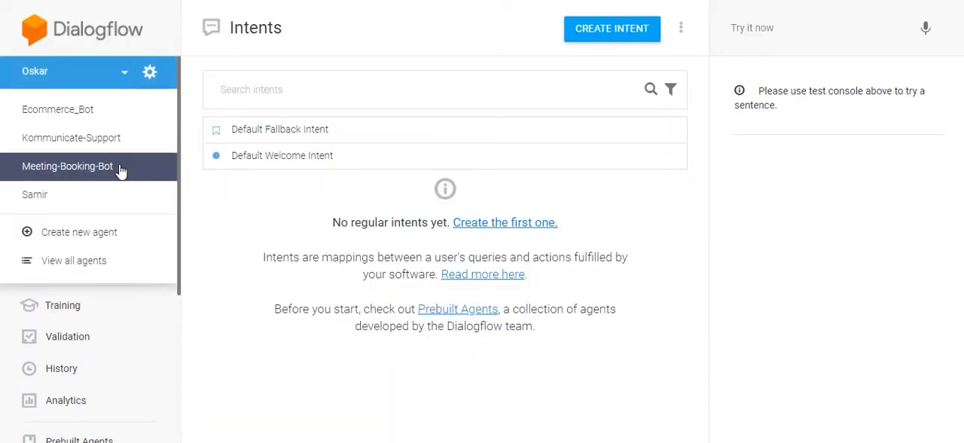
{"action": "left_click", "coordinate": [121, 240]}
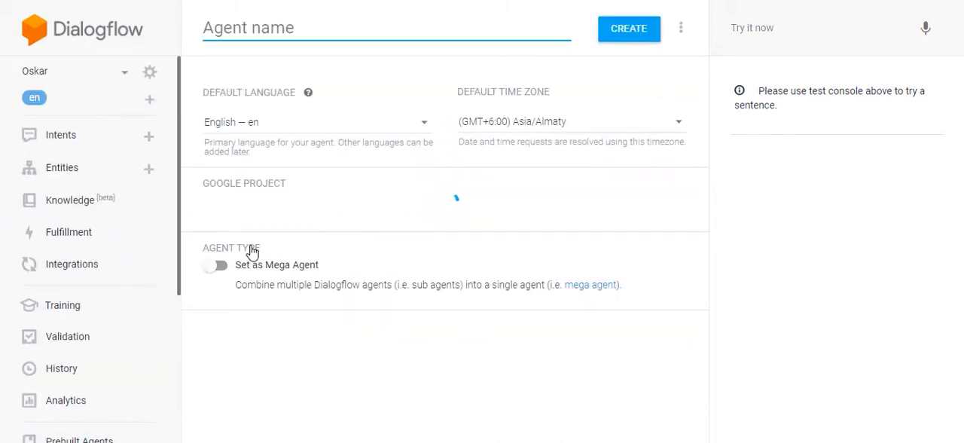
{"action": "type", "text": "Mee"}
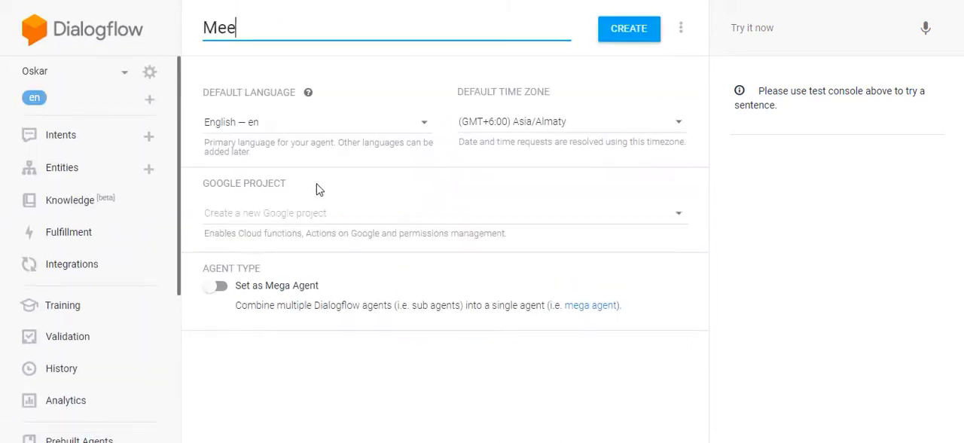
{"action": "type", "text": "ting_Bot"}
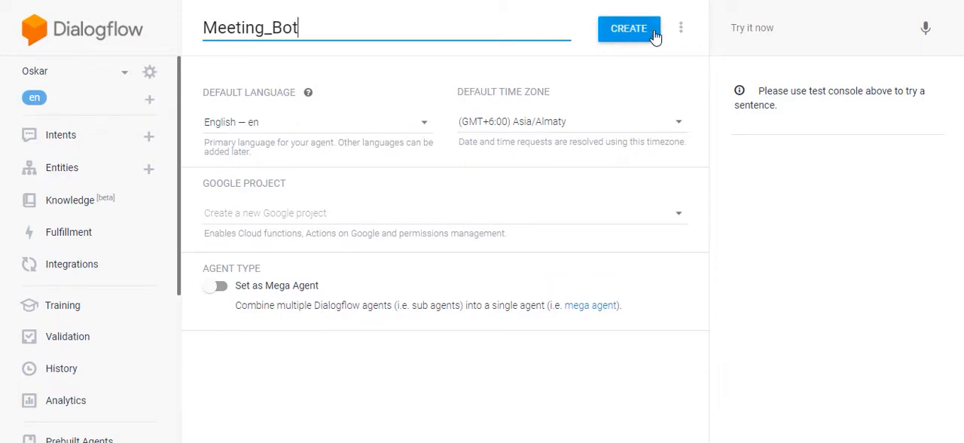
{"action": "left_click", "coordinate": [654, 35]}
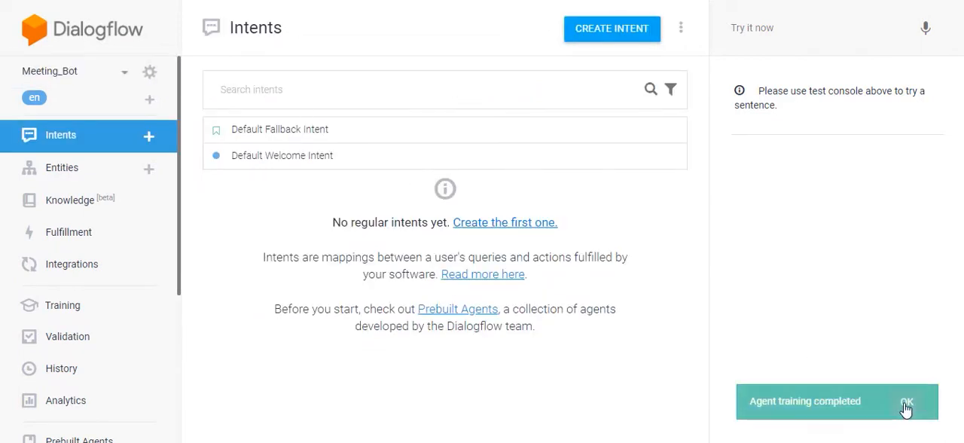
{"action": "left_click", "coordinate": [905, 404]}
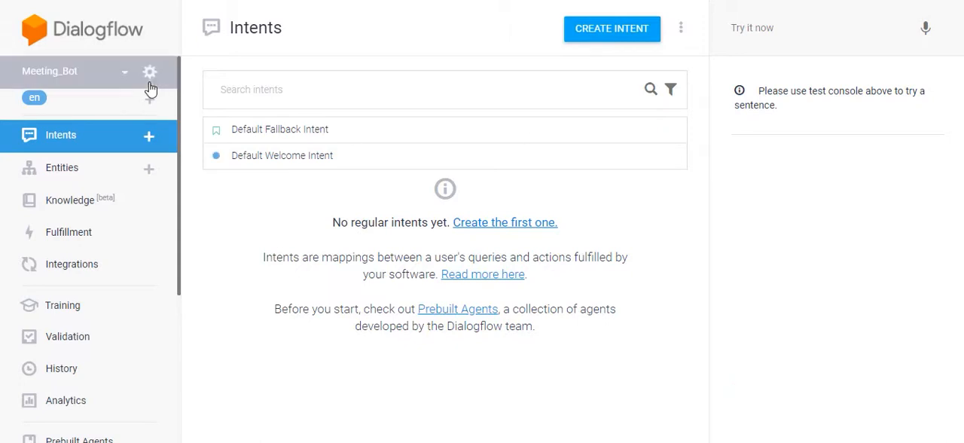
- Open the Default Welcome Intent and examine its training phrases and text response, comparing the response with the bot's greeting in the Kommunicate demo chat
{"action": "left_click", "coordinate": [317, 166]}
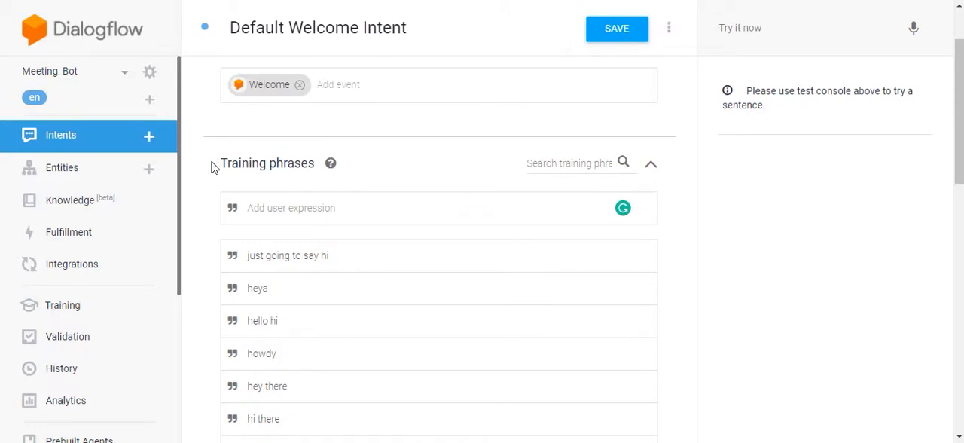
{"action": "mouse_move", "coordinate": [228, 165]}
{"action": "left_mouse_down"}
{"action": "mouse_move", "coordinate": [243, 167]}
{"action": "mouse_move", "coordinate": [213, 166]}
{"action": "mouse_move", "coordinate": [222, 167]}
{"action": "left_mouse_up"}
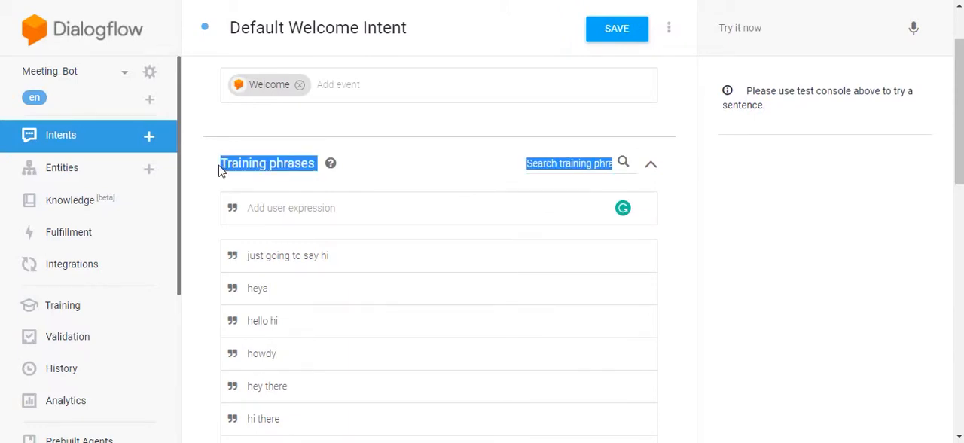
{"action": "scroll", "coordinate": [226, 162], "scroll_direction": "down", "scroll_amount": 2}
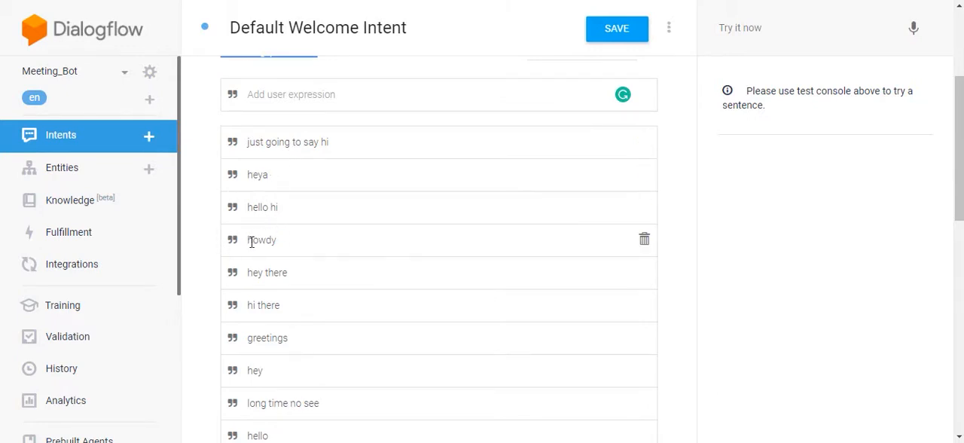
{"action": "scroll", "coordinate": [225, 241], "scroll_direction": "down", "scroll_amount": 8}
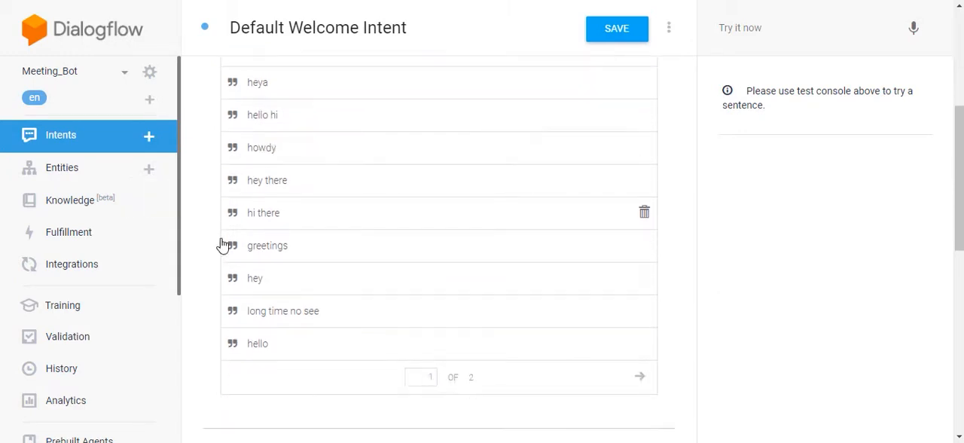
{"action": "triple_click", "coordinate": [394, 235]}
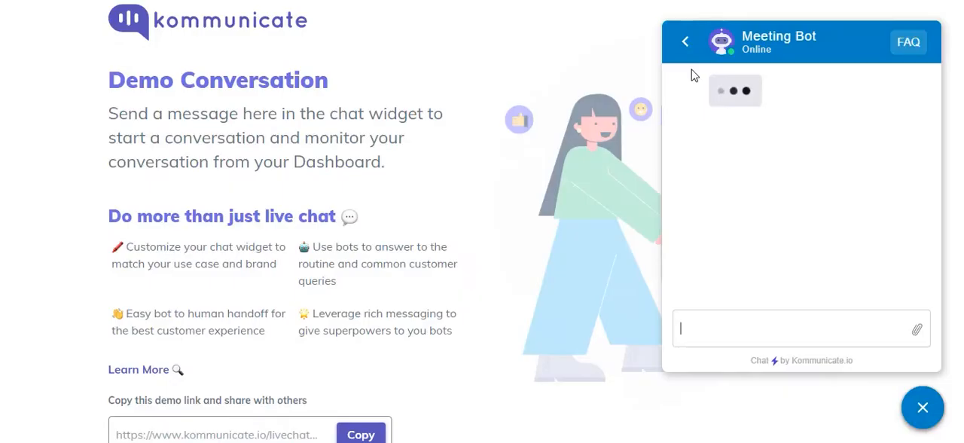
{"action": "triple_click", "coordinate": [729, 99]}
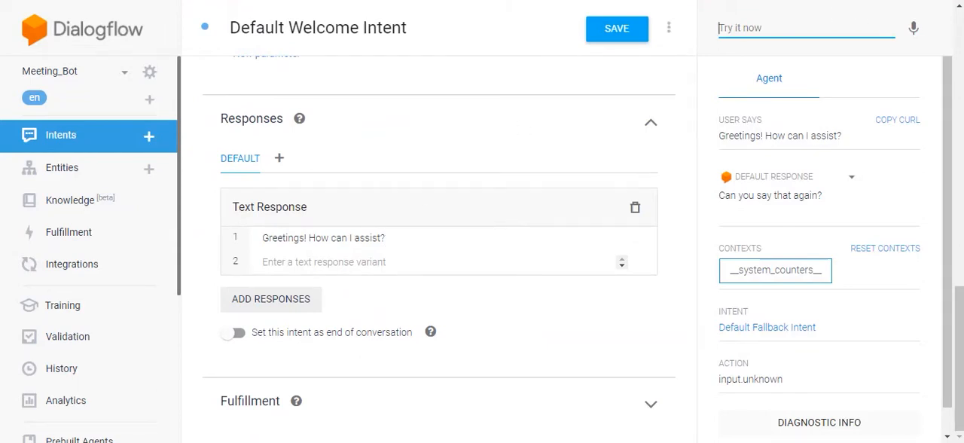
- Pick out the welcome training phrase "howdy" and send it to Meeting Bot in the Kommunicate demo chat
{"action": "scroll", "coordinate": [512, 339], "scroll_direction": "up", "scroll_amount": 15}
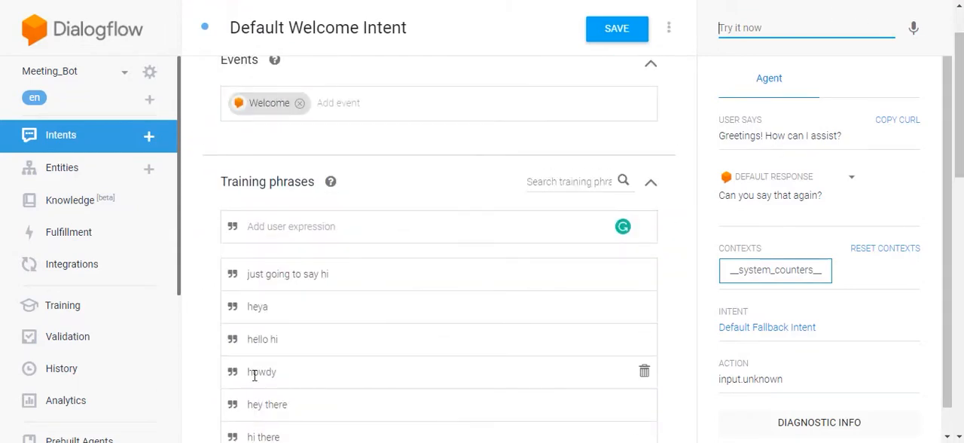
{"action": "double_click", "coordinate": [254, 375]}
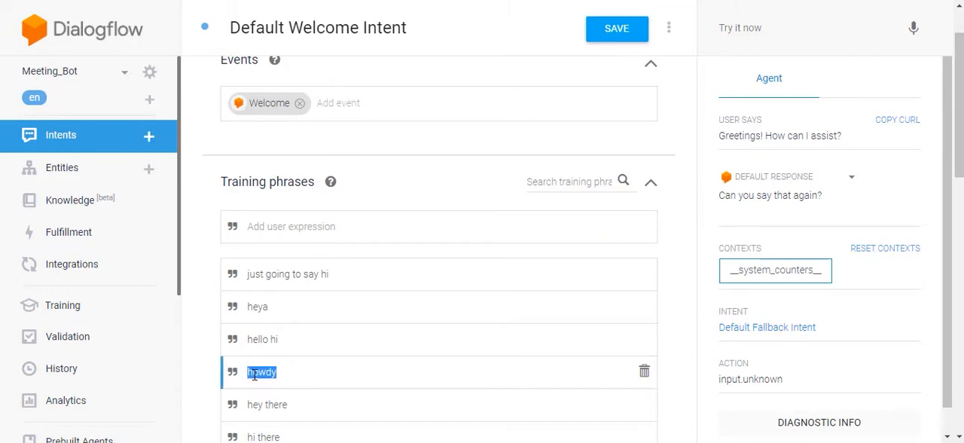
{"action": "left_click", "coordinate": [201, 330]}
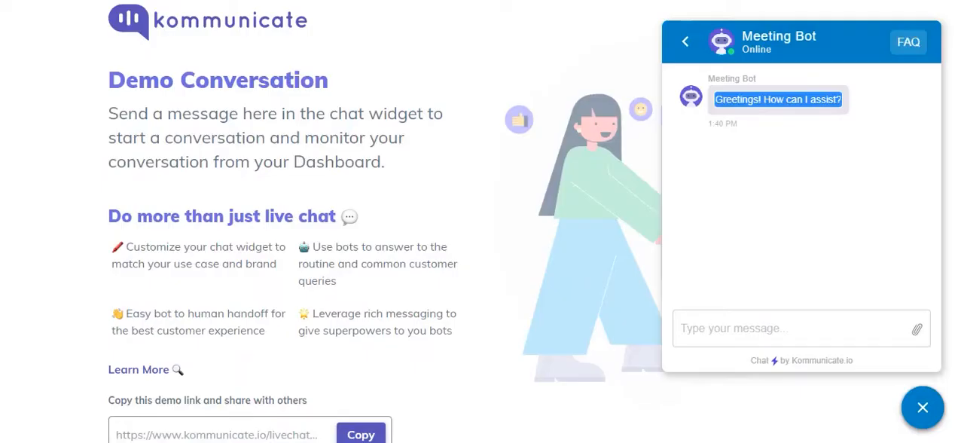
{"action": "type", "text": "ho"}
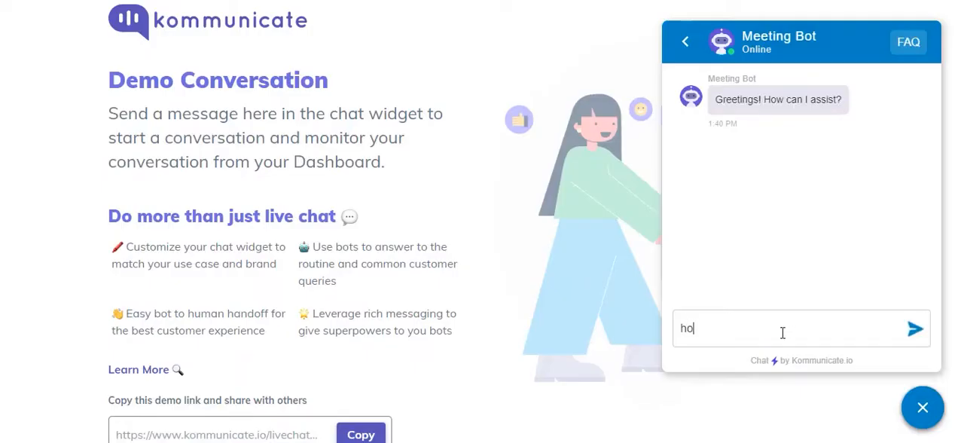
{"action": "type", "text": "wdy"}
{"action": "key", "text": "Return"}
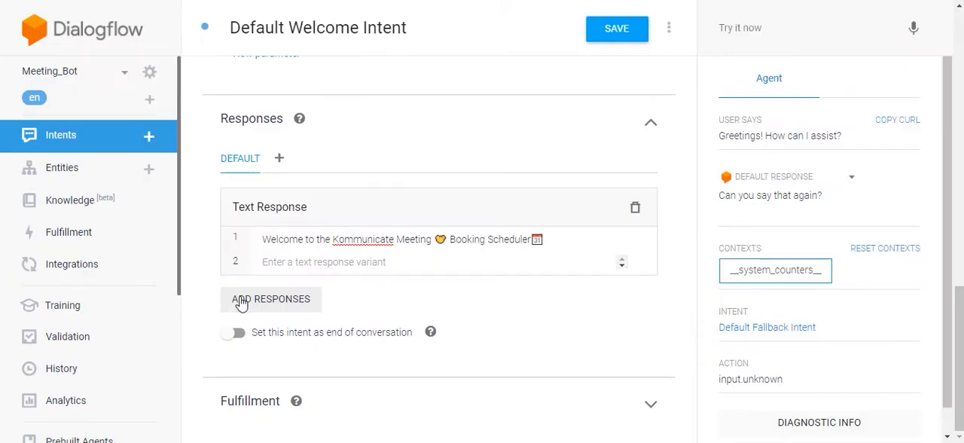
- Add a Custom Payload response to the Default Welcome Intent, pasting JSON with Schedule Meeting, Re-Schedule Meeting and Book Meeting with Calendly Software options
{"action": "left_click", "coordinate": [241, 301]}
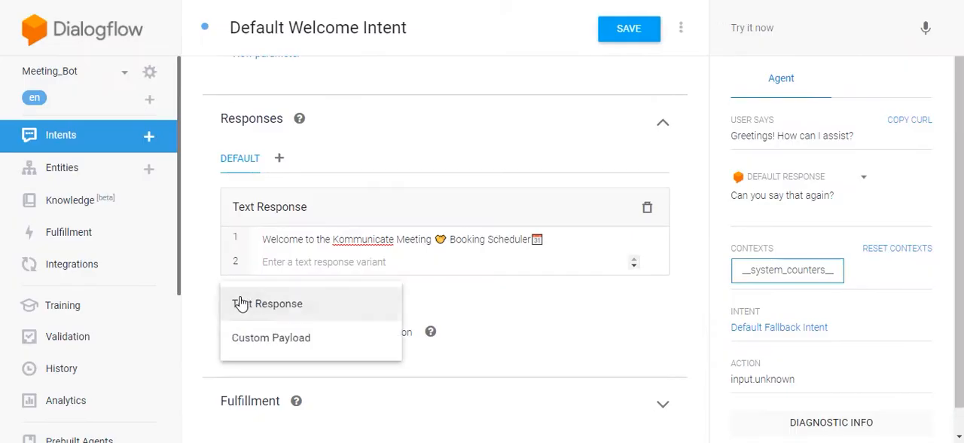
{"action": "left_click", "coordinate": [255, 340]}
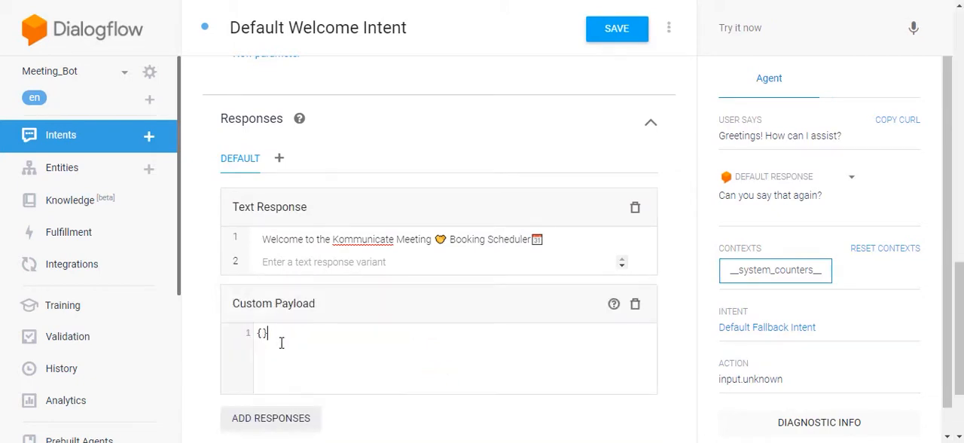
{"action": "type", "text": "{   \"platform\": \"kommunicate\",   \"metadata\": {     \"contentType\": \"300\",     \"templateId\": \"6\",     \"payload\": [       {         \"message\": \"Schedule Meeting?📅\",         \"title\": \"Schedule Meeting\"       },       {         \"message\": \"Re-Schedule Meeting📝\",         \"title\": \"Re-Schedule Meeting\"       },       {         \"title\": \"Book Meeting with Calendly Software\",         \"message\": \"Book Meeting with Calendly\"       }     ]   } }"}
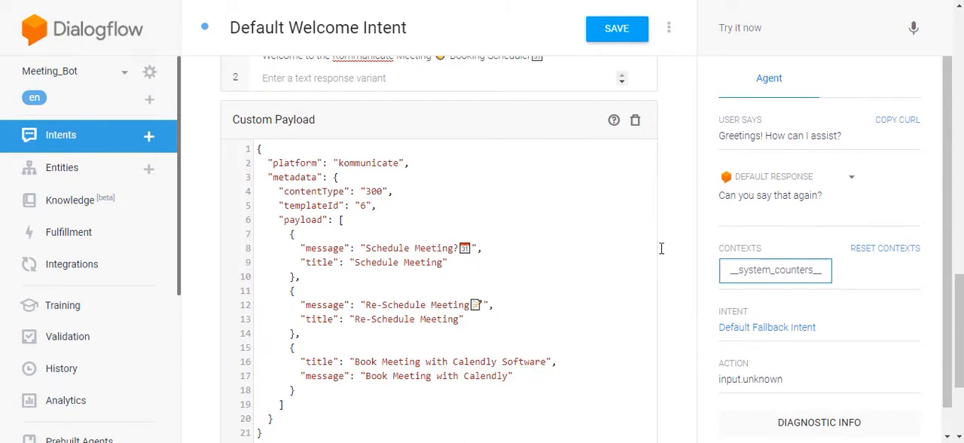
{"action": "scroll", "coordinate": [662, 248], "scroll_direction": "up", "scroll_amount": 3}
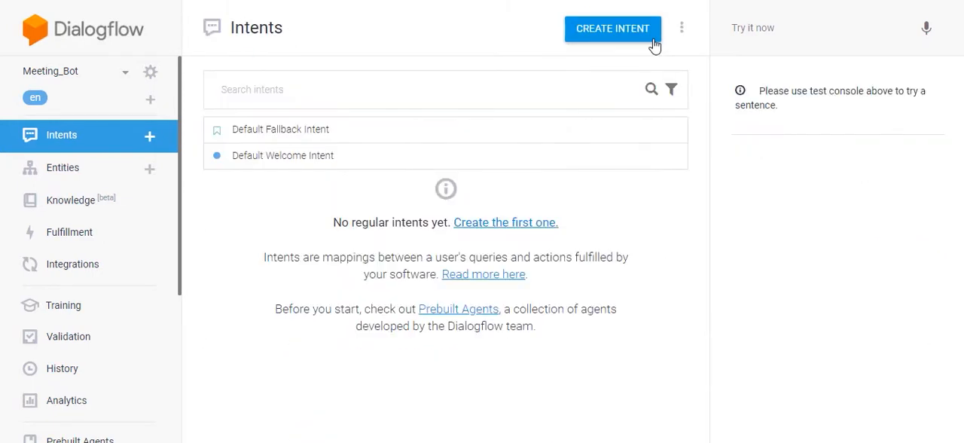
- Create a new intent named Schedule Meeting and save it
{"action": "left_click", "coordinate": [642, 35]}
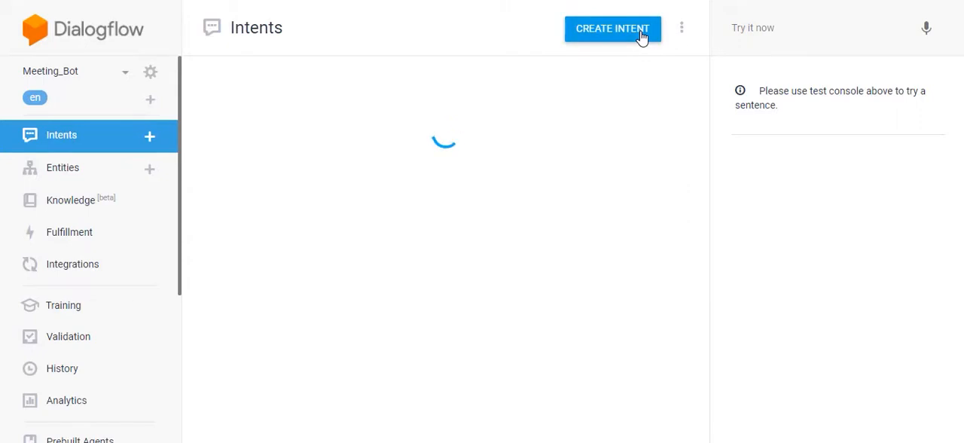
{"action": "left_click", "coordinate": [311, 32]}
{"action": "type", "text": "Schedule Meeting"}
{"action": "left_click", "coordinate": [612, 36]}
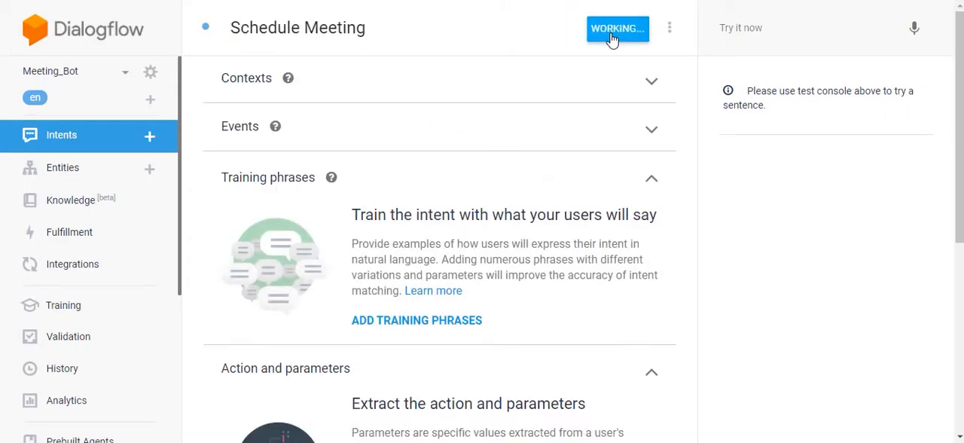
- Add the training phrases "Book a meeting" and "Schedule a meeting" to the Schedule Meeting intent
{"action": "triple_click", "coordinate": [356, 216]}
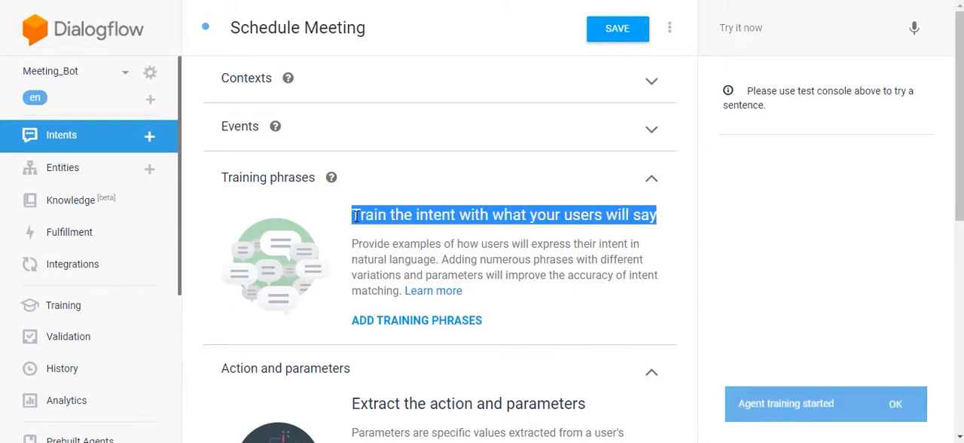
{"action": "left_click", "coordinate": [423, 323]}
{"action": "left_click", "coordinate": [309, 224]}
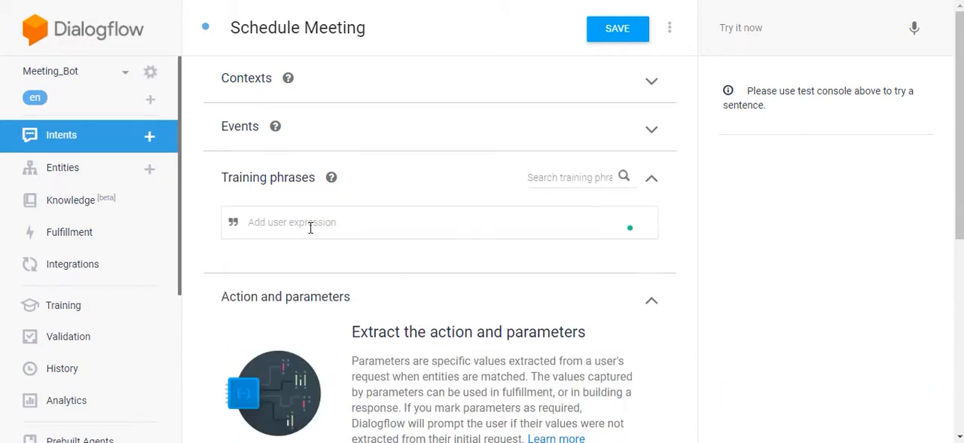
{"action": "type", "text": "Book a"}
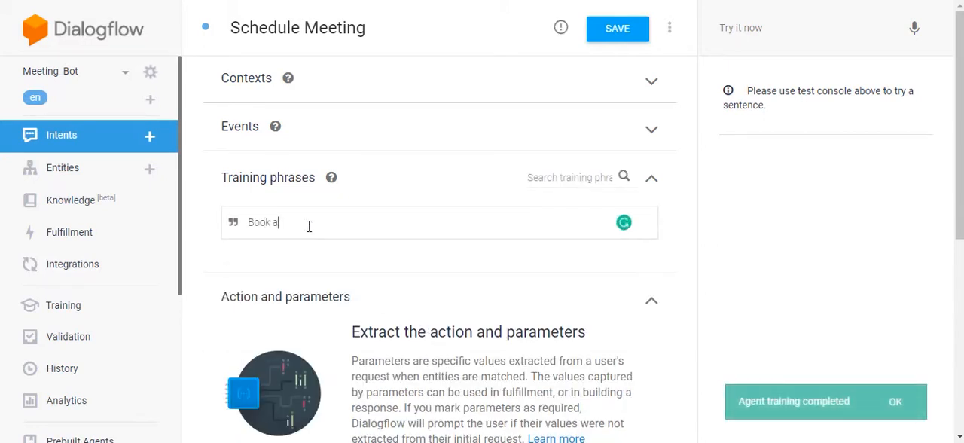
{"action": "type", "text": " meeti"}
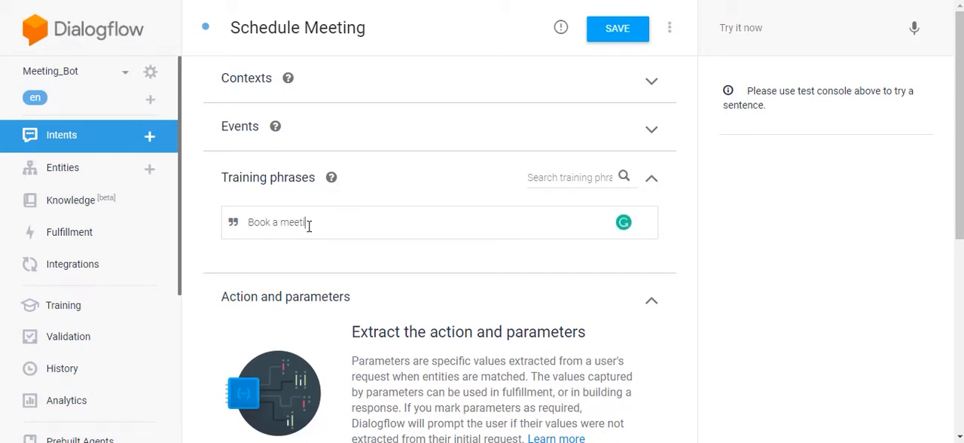
{"action": "type", "text": "ng"}
{"action": "key", "text": "Return"}
{"action": "type", "text": "S"}
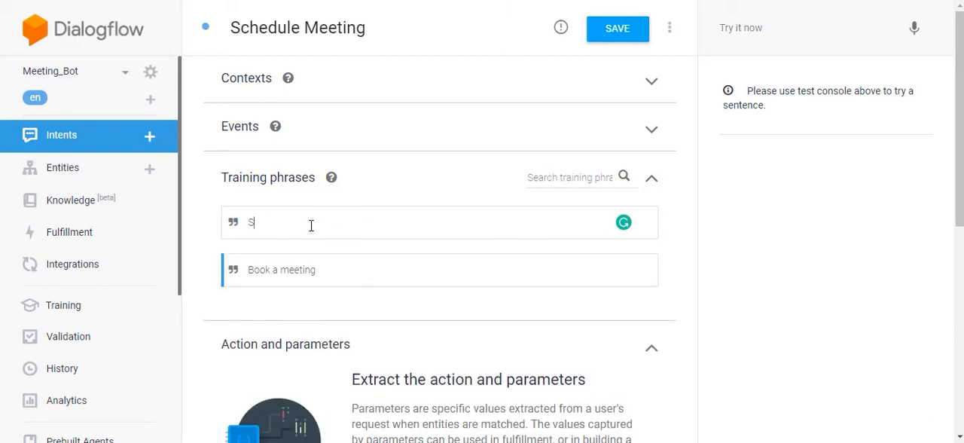
{"action": "type", "text": "chedul"}
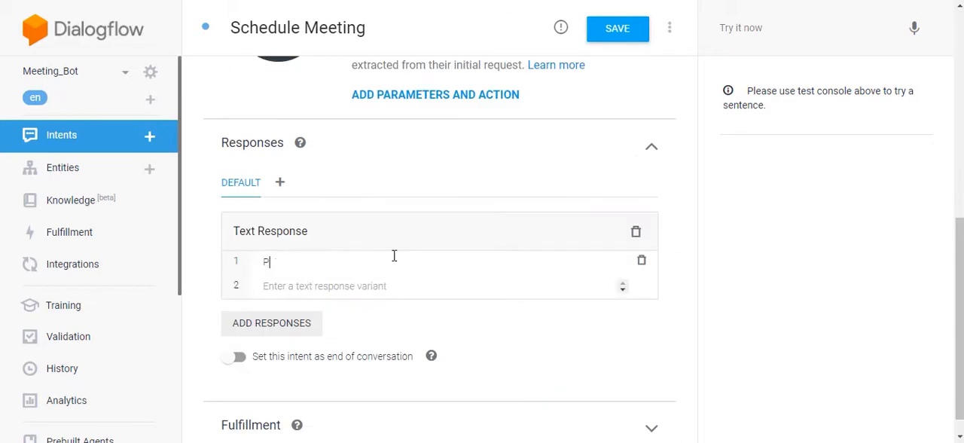
- Write a text response starting "Please mention the below details:" that asks for name, email and the date & time to schedule
{"action": "type", "text": "se mention the below details:"}
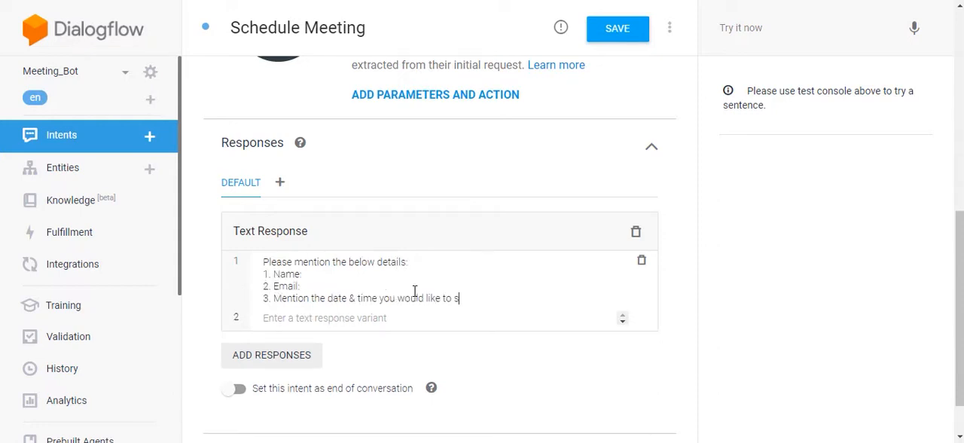
{"action": "type", "text": "che"}
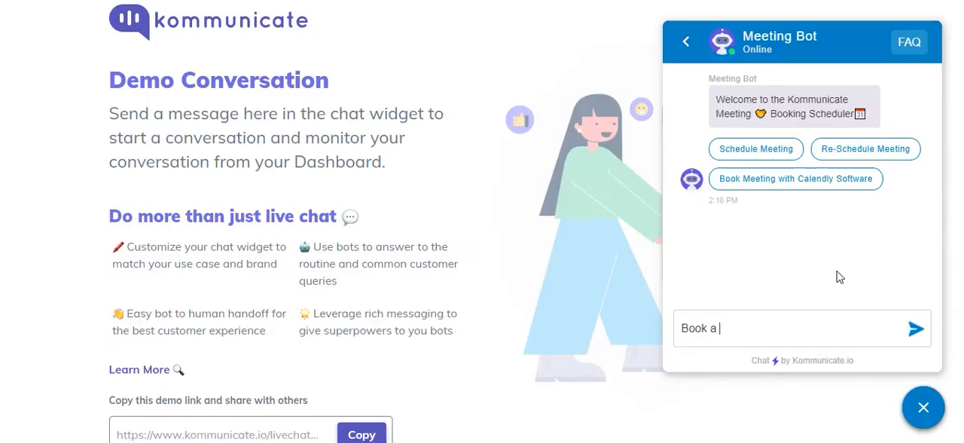
- Test the intent in the Kommunicate demo chat with the messages "Book a meeting" and "Schedule a meeting"
{"action": "type", "text": "meeting"}
{"action": "key", "text": "Return"}
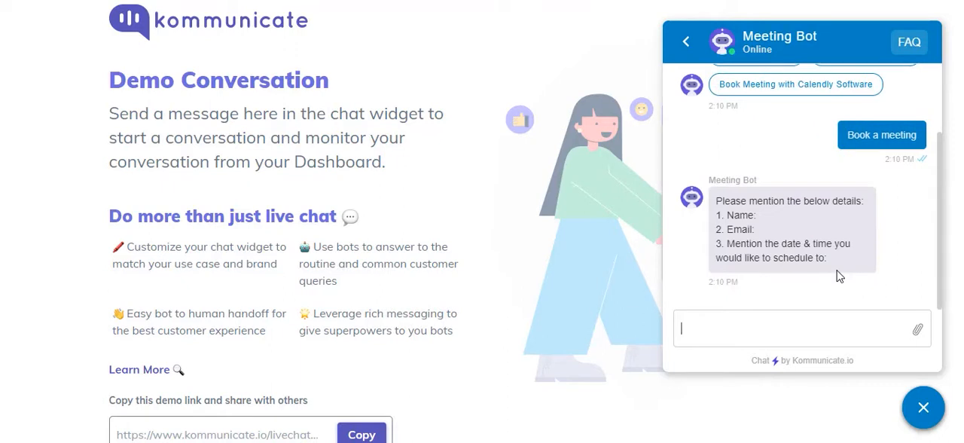
{"action": "type", "text": "Schedule a meet"}
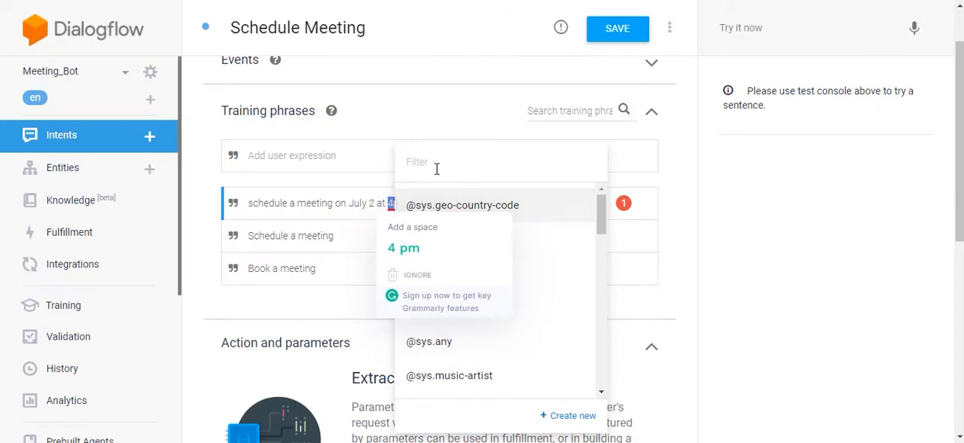
{"action": "left_click", "coordinate": [436, 168]}
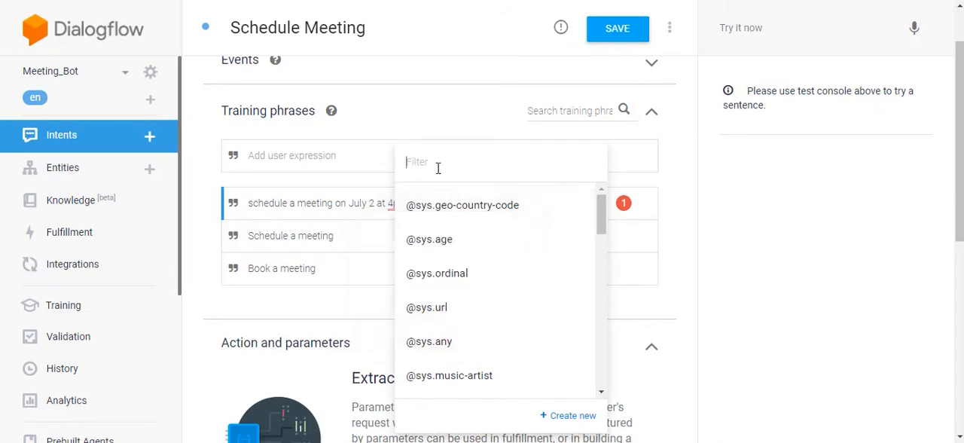
{"action": "type", "text": "time"}
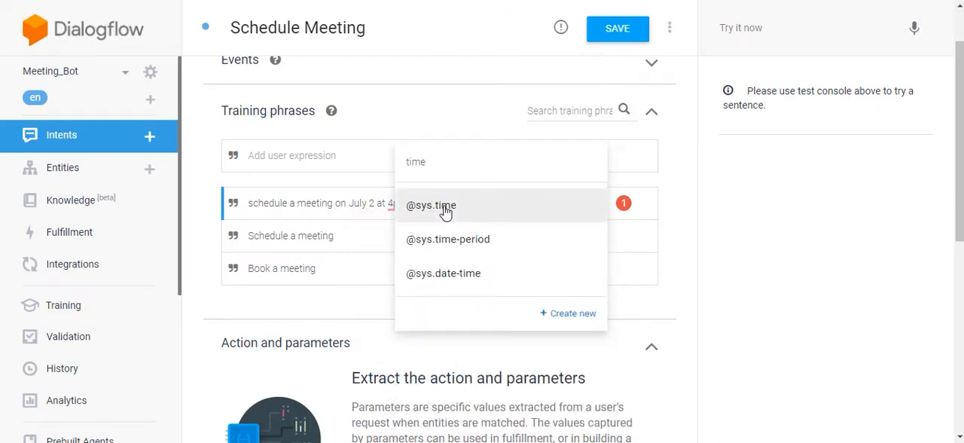
{"action": "left_click", "coordinate": [446, 207]}
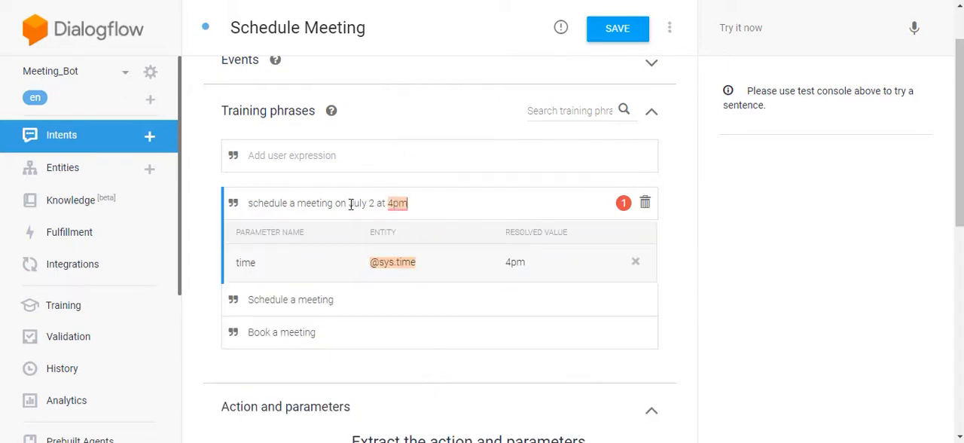
{"action": "left_click_drag", "start_coordinate": [350, 205], "coordinate": [376, 204]}
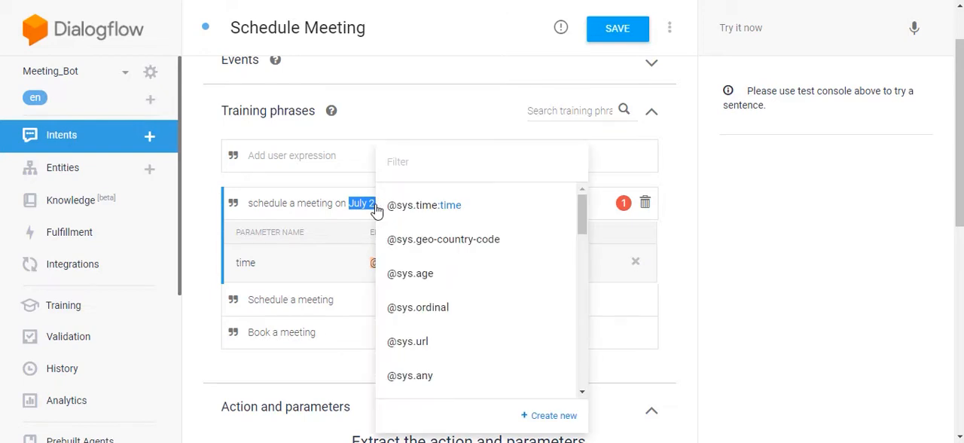
{"action": "type", "text": "dat"}
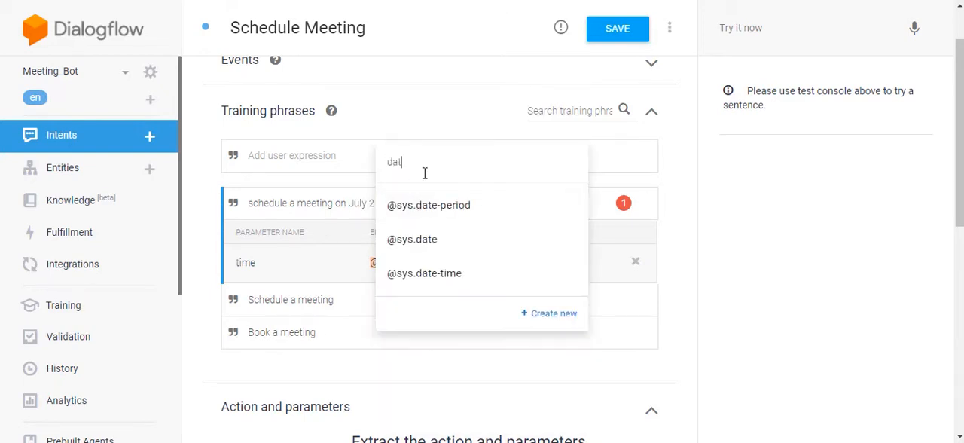
{"action": "type", "text": "e"}
{"action": "left_click", "coordinate": [411, 248]}
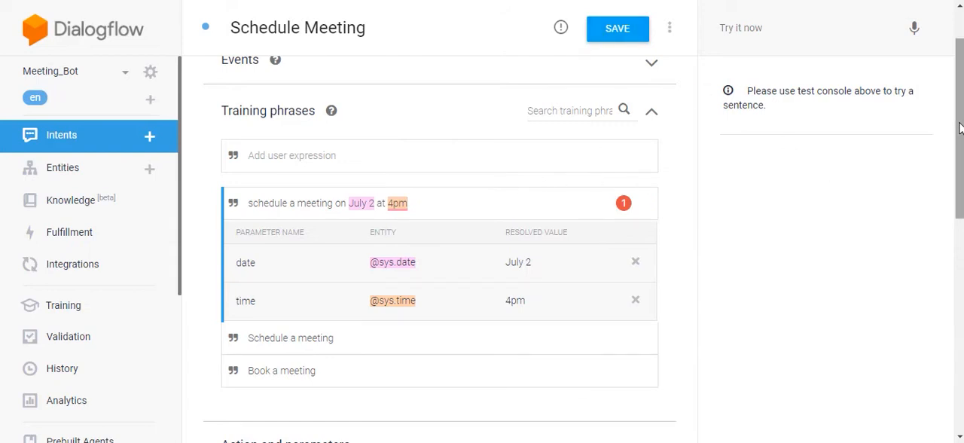
- Mark the email, time and date parameters of the Schedule Meeting intent as required
{"action": "left_click_drag", "start_coordinate": [961, 154], "coordinate": [961, 305]}
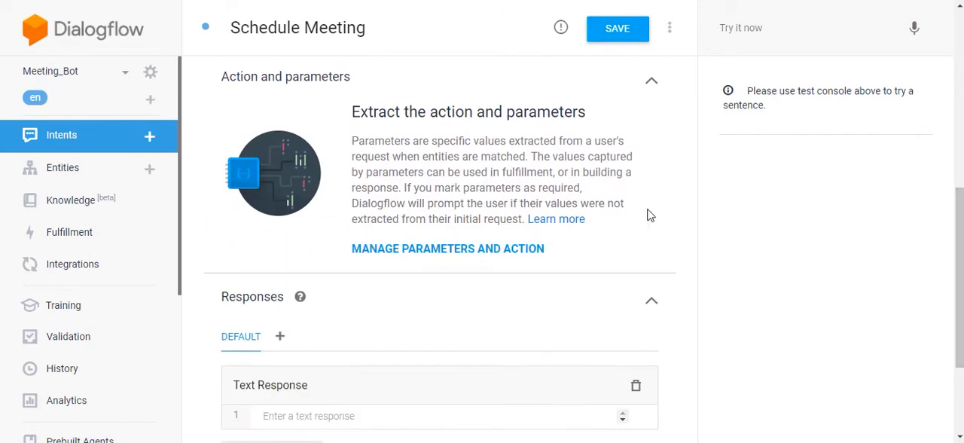
{"action": "triple_click", "coordinate": [392, 119]}
{"action": "left_click", "coordinate": [392, 118]}
{"action": "left_click", "coordinate": [254, 189]}
{"action": "left_click", "coordinate": [253, 233]}
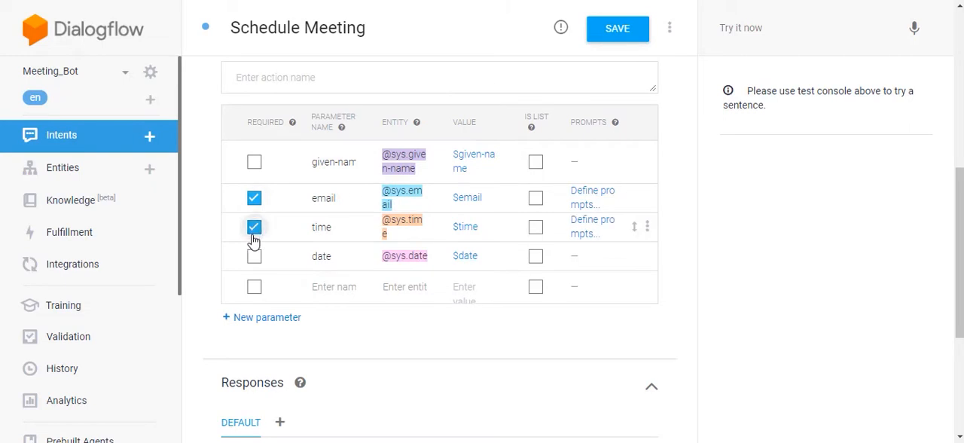
{"action": "left_click", "coordinate": [253, 256]}
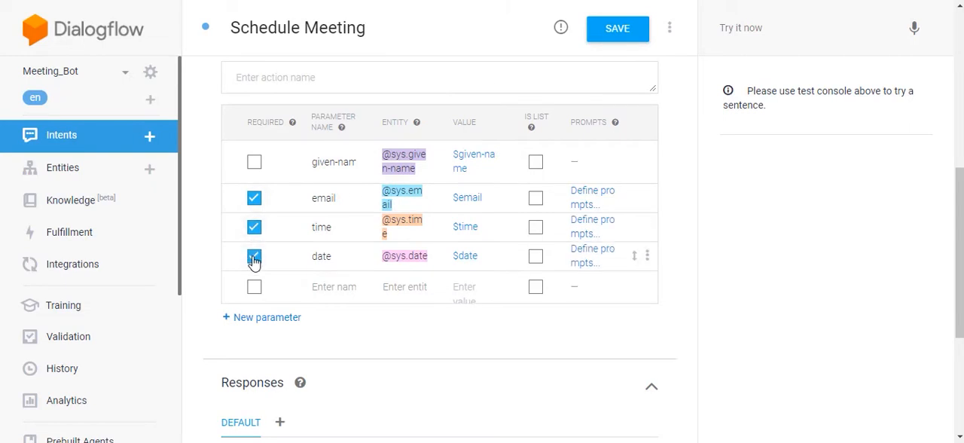
- Define the email parameter's prompt as "Could you please provide your name and email to proceed with the booking!"
{"action": "left_click", "coordinate": [591, 197]}
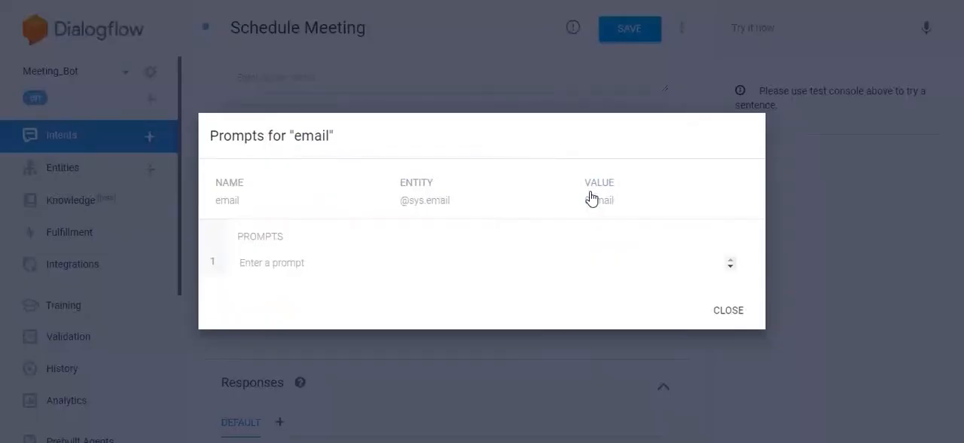
{"action": "left_click", "coordinate": [471, 267]}
{"action": "type", "text": "Could you please provide your name and email to proceed with the booking!"}
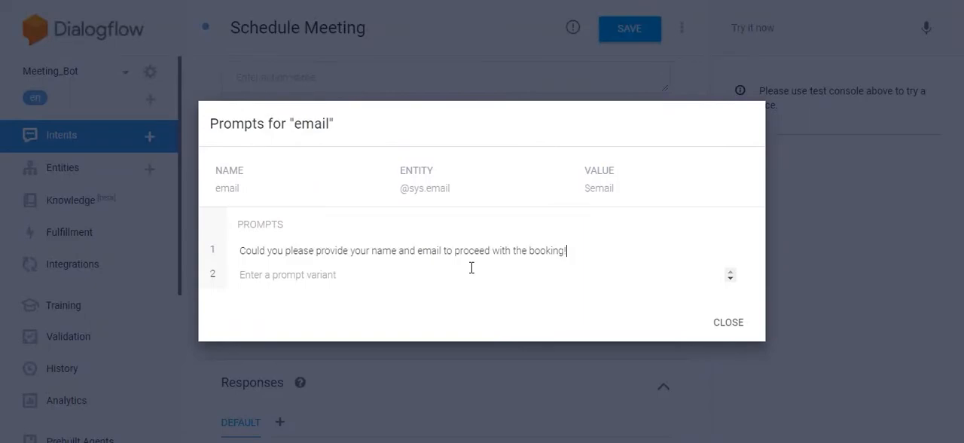
{"action": "left_click", "coordinate": [728, 324]}
- Define the time parameter's prompt as "What date you would like to schedule the meeting?"
{"action": "left_click", "coordinate": [586, 226]}
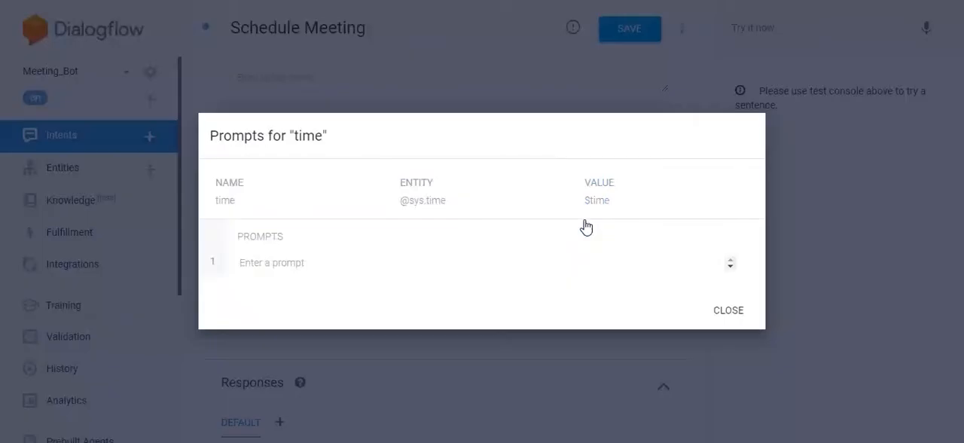
{"action": "left_click", "coordinate": [563, 267]}
{"action": "type", "text": "What date you would like to schedule the meeting?"}
{"action": "left_click", "coordinate": [728, 322]}
- Define the date parameter's prompt as "Also, please mention the time."
{"action": "left_click", "coordinate": [545, 248]}
{"action": "left_click", "coordinate": [536, 260]}
{"action": "type", "text": "Also, please mention the time."}
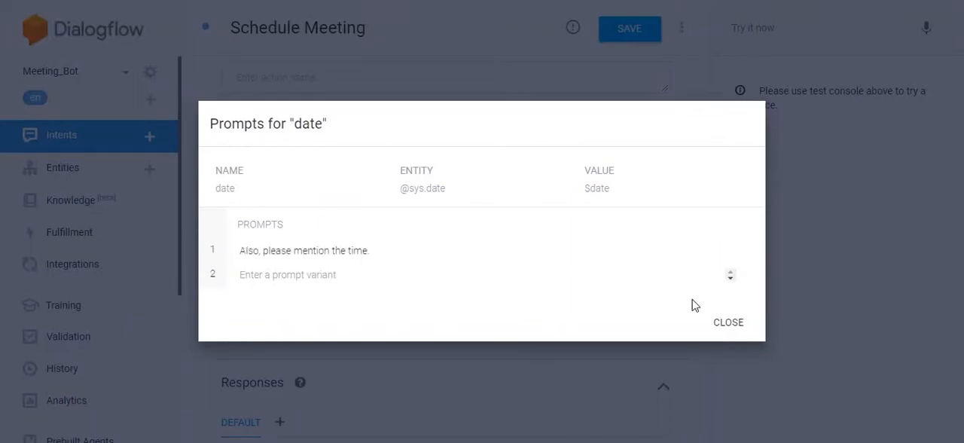
- Enter the text response "Great $given-name ! You're all set and the appointment is scheduled on $date at $time" with a closing emoji
{"action": "double_click", "coordinate": [276, 276]}
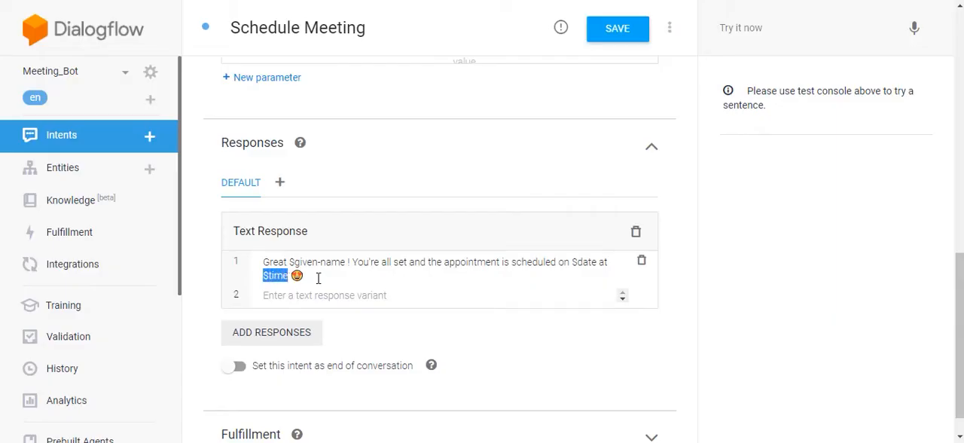
{"action": "left_click", "coordinate": [318, 278]}
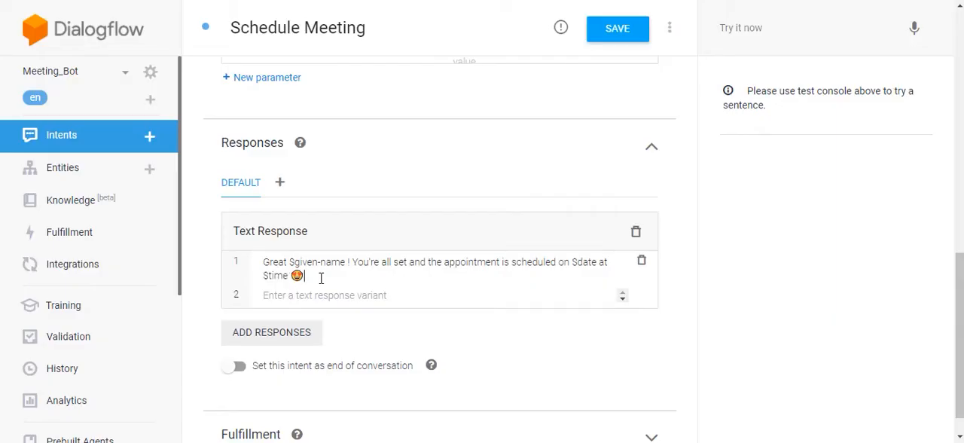
{"action": "scroll", "coordinate": [501, 172], "scroll_direction": "up", "scroll_amount": 3}
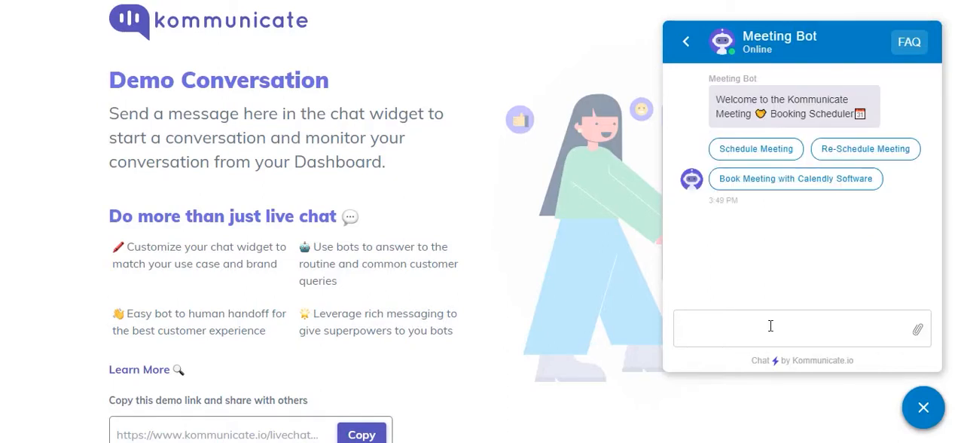
- Switch to the Kommunicate demo chat and send the Meeting Bot the message "Book a meeting"
{"action": "type", "text": "Book a "}
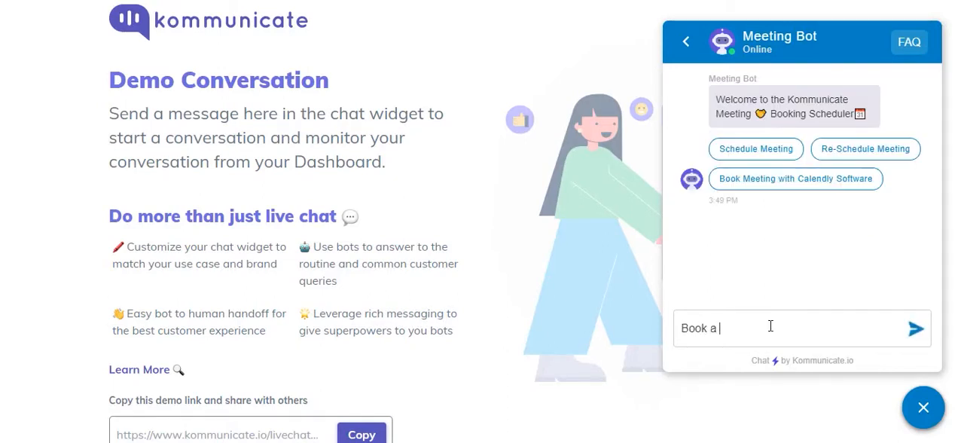
{"action": "type", "text": "meeting"}
{"action": "key", "text": "Return"}
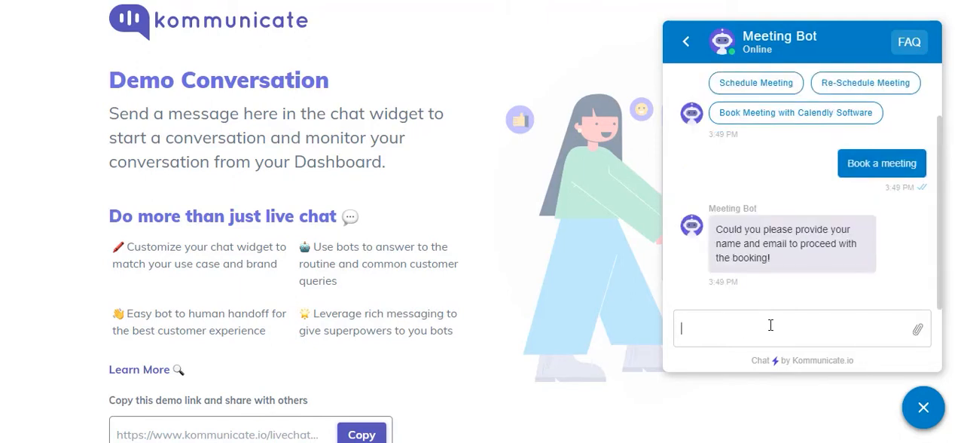
- Answer the bot's prompt with a single message giving the customer's name and email
{"action": "type", "text": "my name is"}
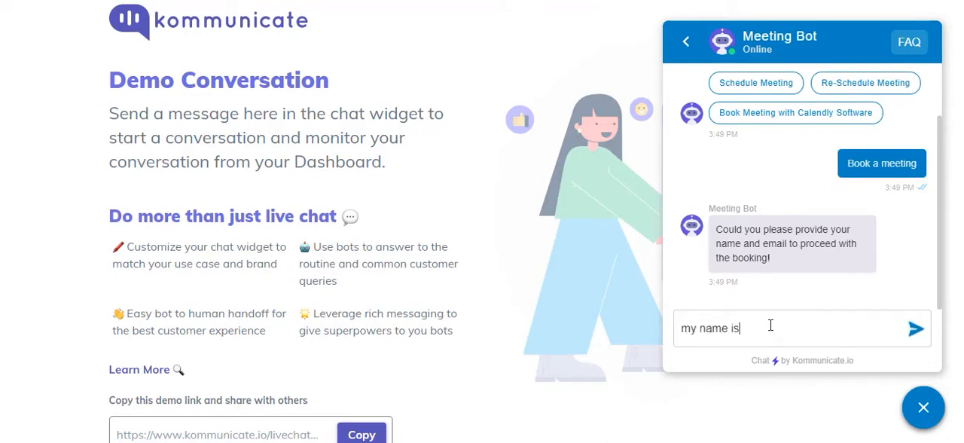
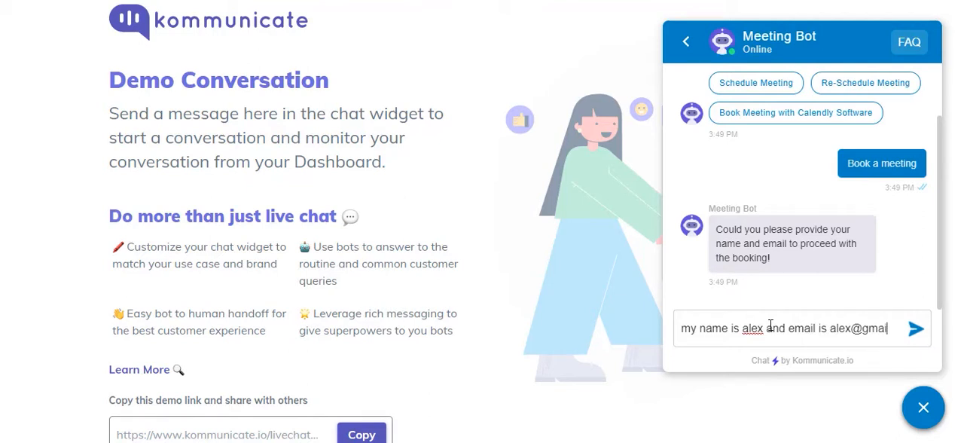
{"action": "key", "text": "Return"}
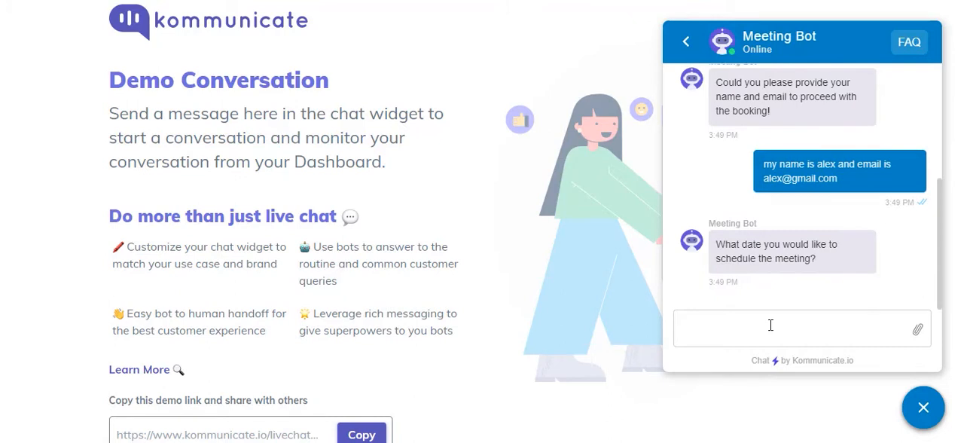
- Answer the bot's remaining prompts with "july 5" and "5pm", and read its confirmation reply
{"action": "type", "text": "july 5"}
{"action": "key", "text": "Return"}
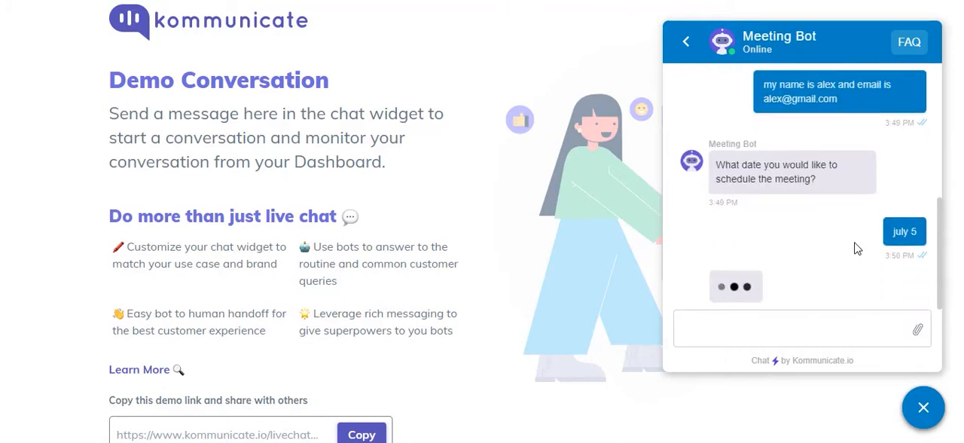
{"action": "type", "text": "5p"}
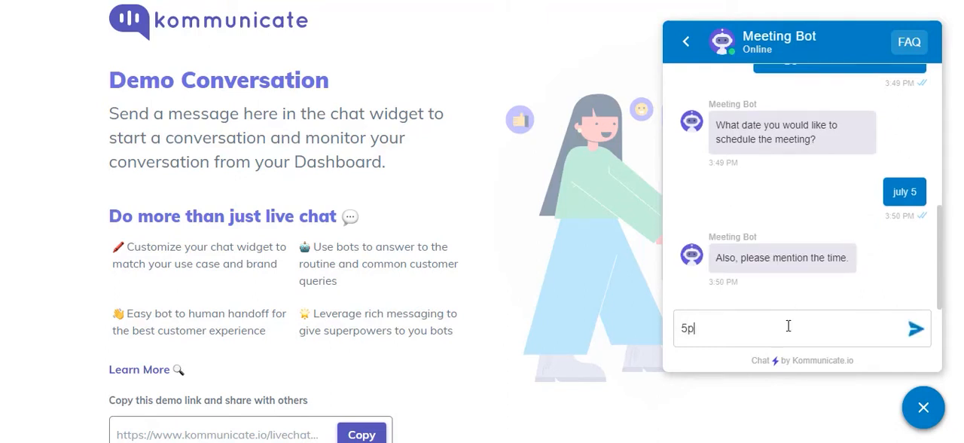
{"action": "type", "text": "m"}
{"action": "key", "text": "Return"}
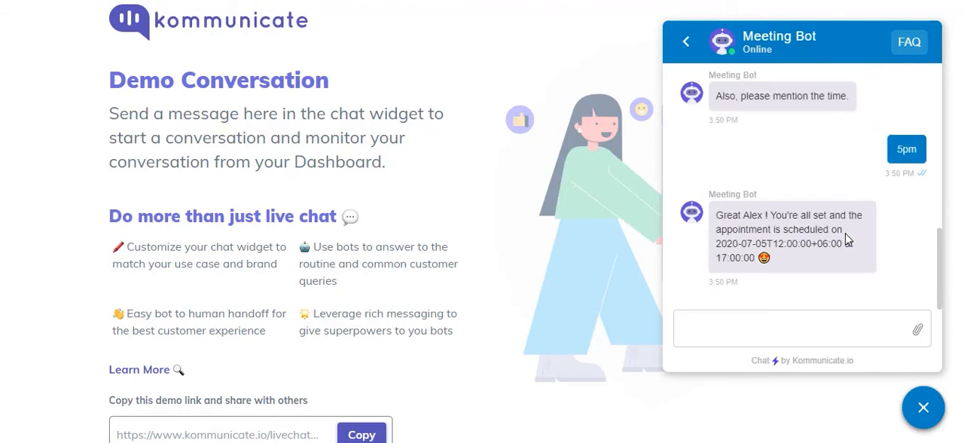
{"action": "triple_click", "coordinate": [788, 232]}
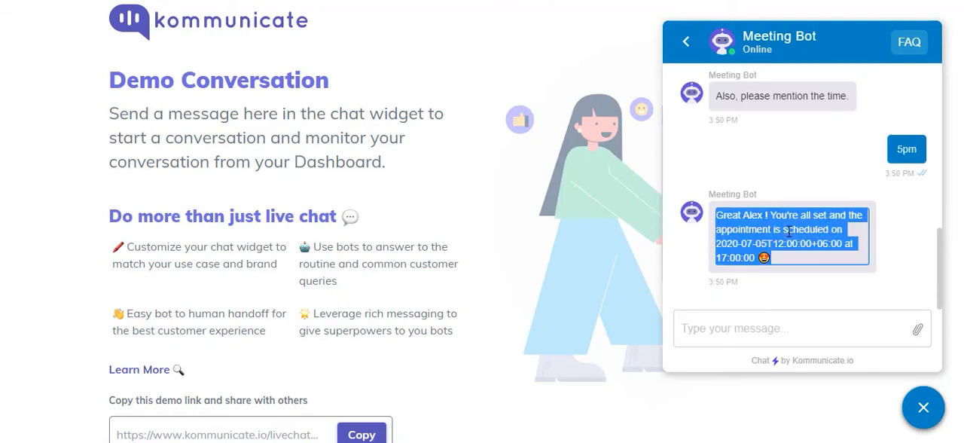
{"action": "left_click", "coordinate": [788, 232]}
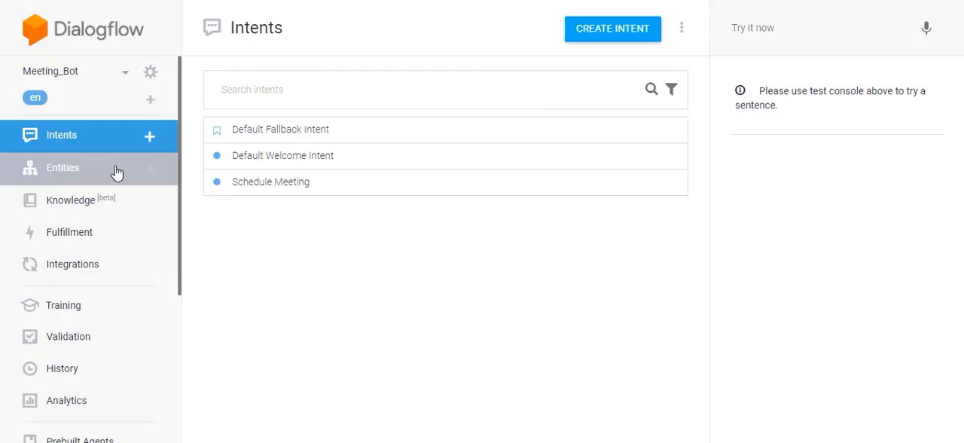
- Return to Dialogflow and start a new entity named AppointmentType
{"action": "left_click", "coordinate": [115, 172]}
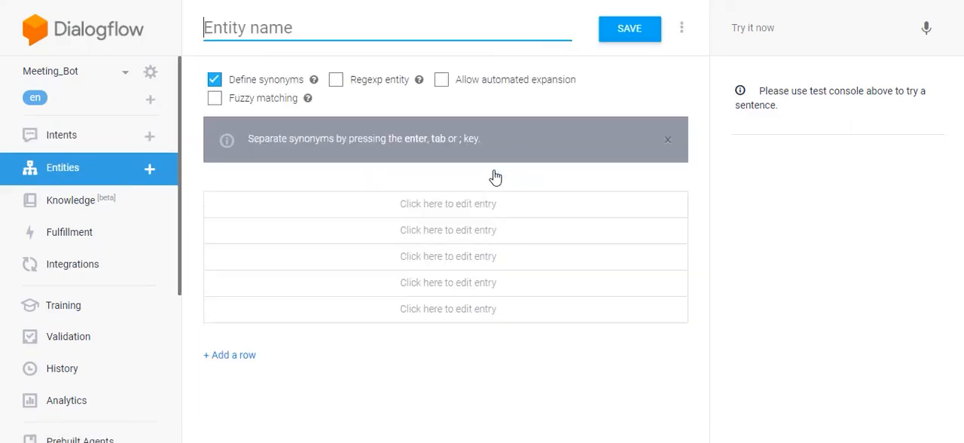
{"action": "left_click", "coordinate": [317, 204]}
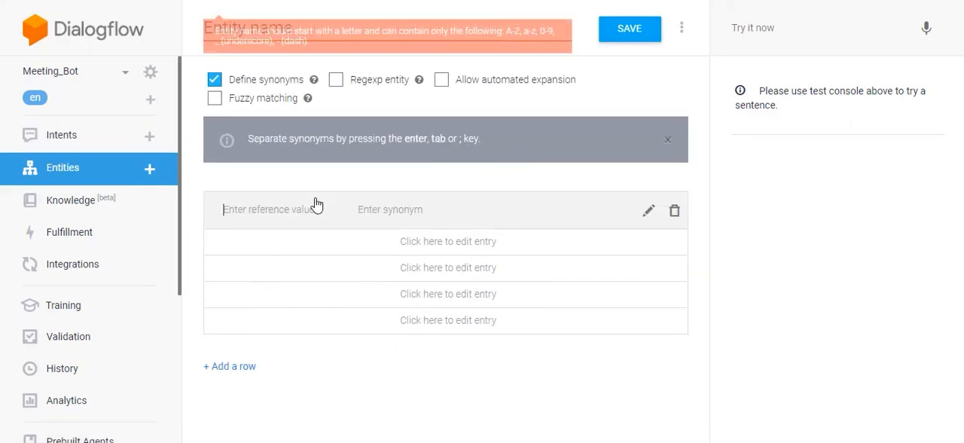
{"action": "left_click", "coordinate": [385, 21]}
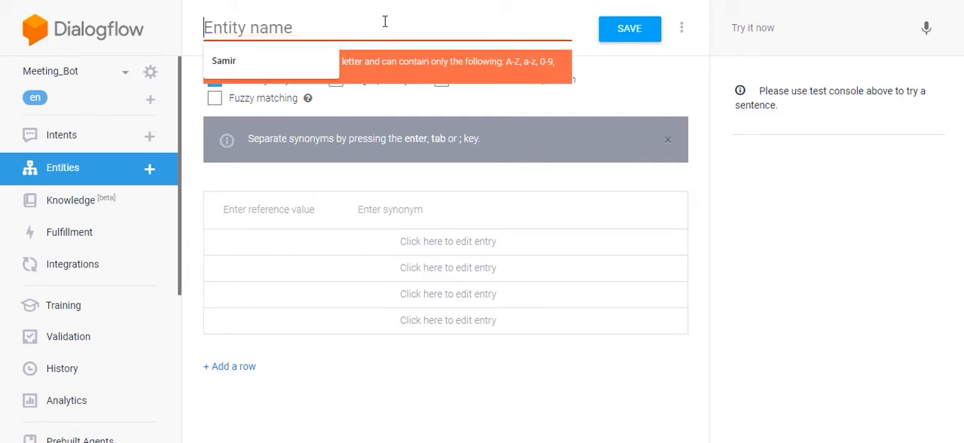
{"action": "type", "text": "Appoi"}
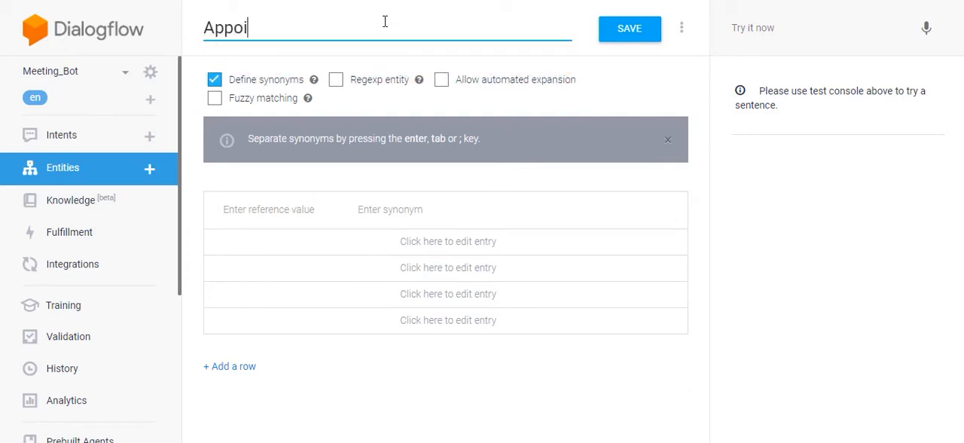
{"action": "type", "text": "ntmentType"}
- Add the reference value "Demo meeting" with the synonym "training" to the AppointmentType entity
{"action": "left_click", "coordinate": [301, 207]}
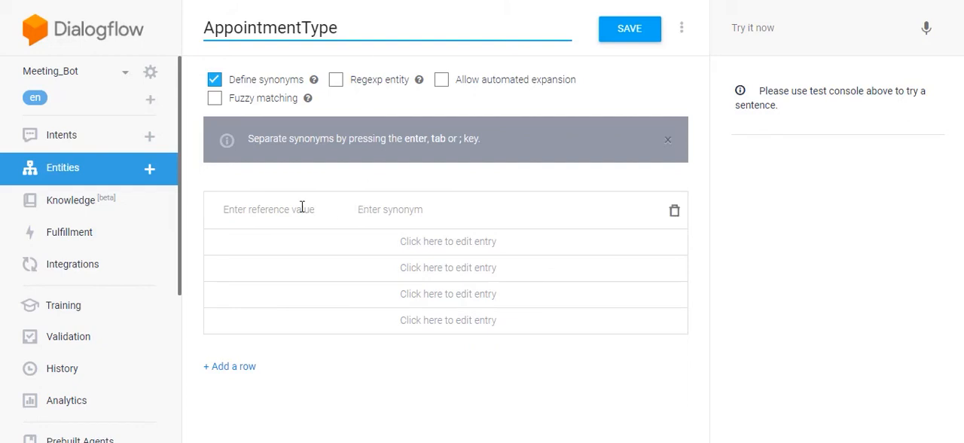
{"action": "type", "text": "Demo meeting"}
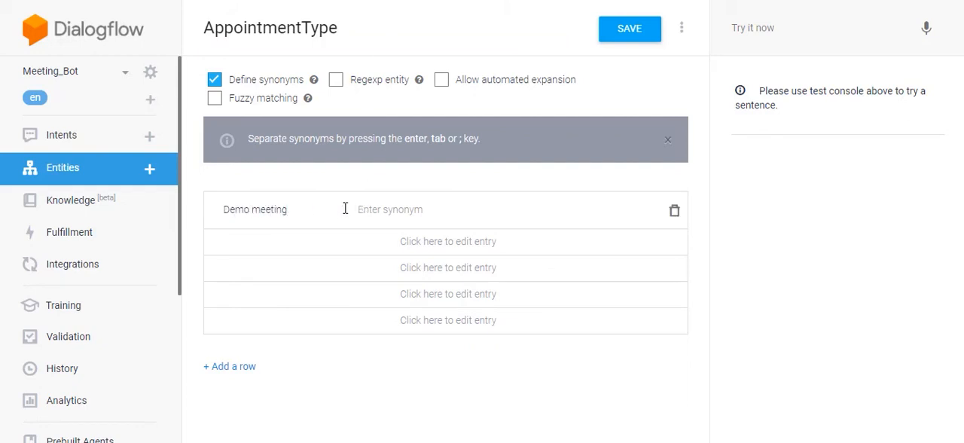
{"action": "key", "text": "Tab"}
{"action": "type", "text": "trai"}
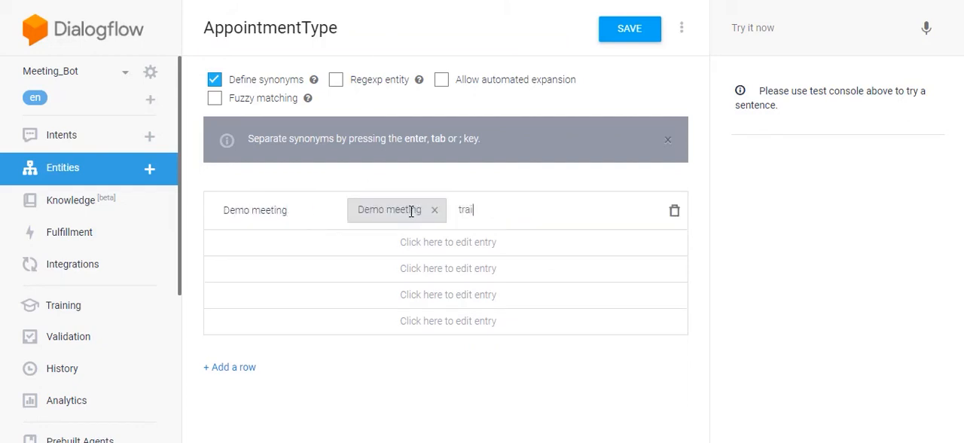
{"action": "key", "text": "Return"}
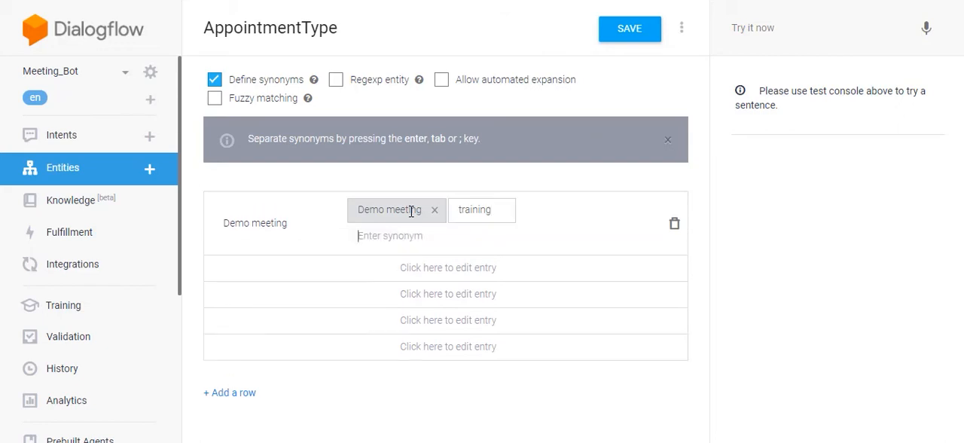
- Save the AppointmentType entity with automated expansion allowed
{"action": "left_click", "coordinate": [635, 27]}
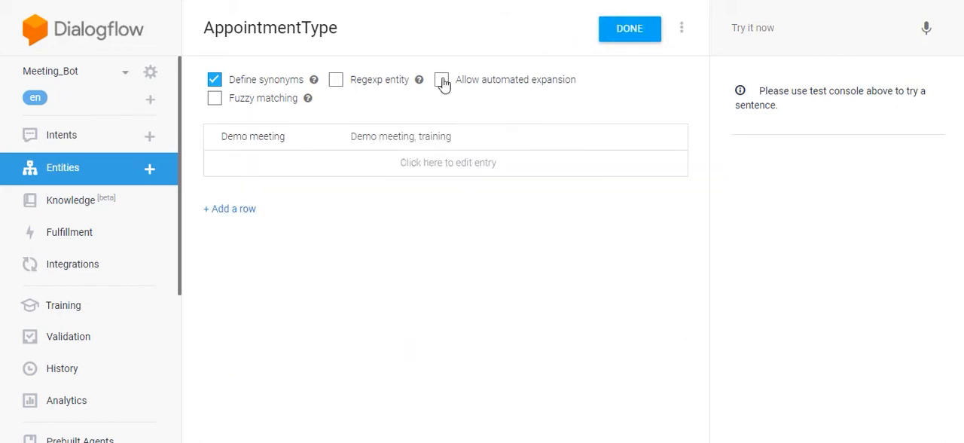
{"action": "left_click", "coordinate": [441, 80]}
{"action": "left_click", "coordinate": [619, 35]}
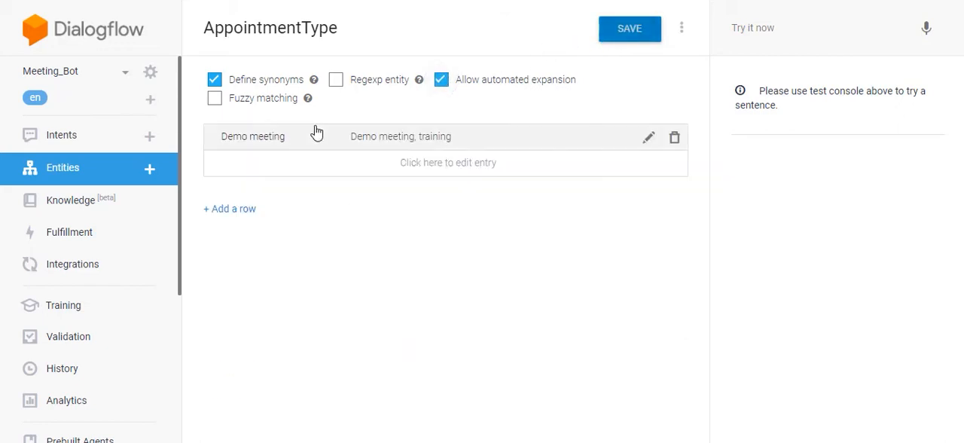
- Add the training phrase "set an appointment for training at 4pm" to the Schedule Meeting intent
{"action": "type", "text": "s"}
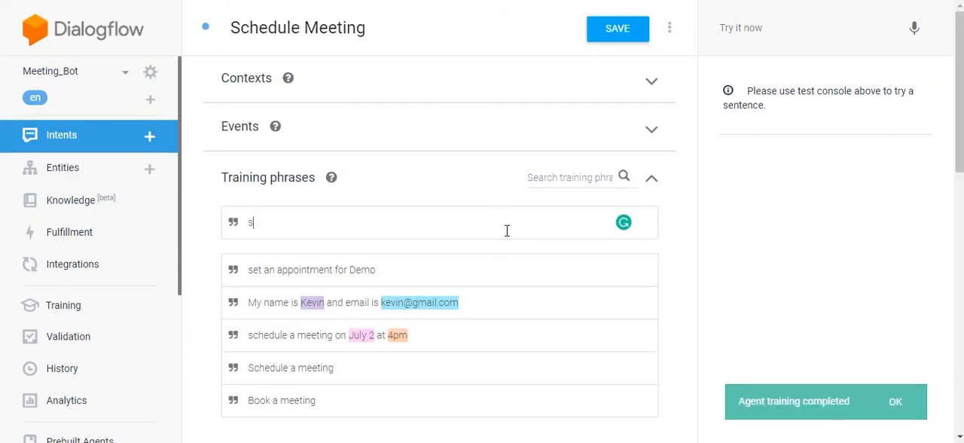
{"action": "type", "text": "et an appointment for training at 4pm"}
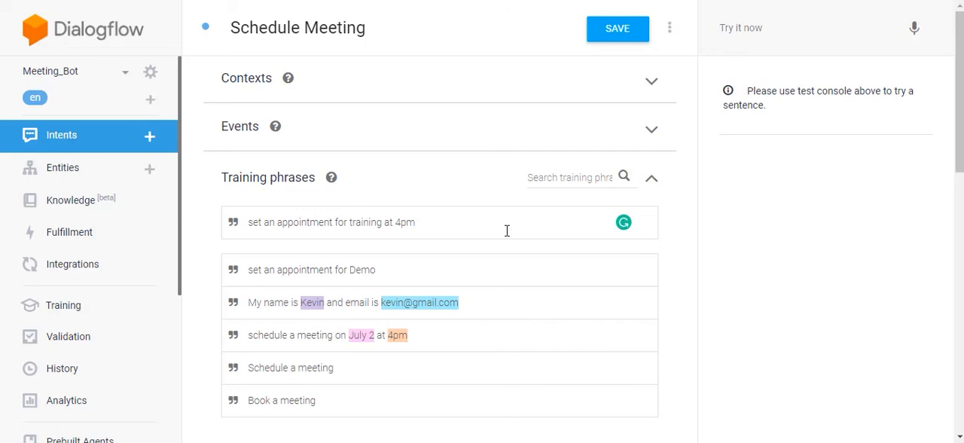
{"action": "key", "text": "Return"}
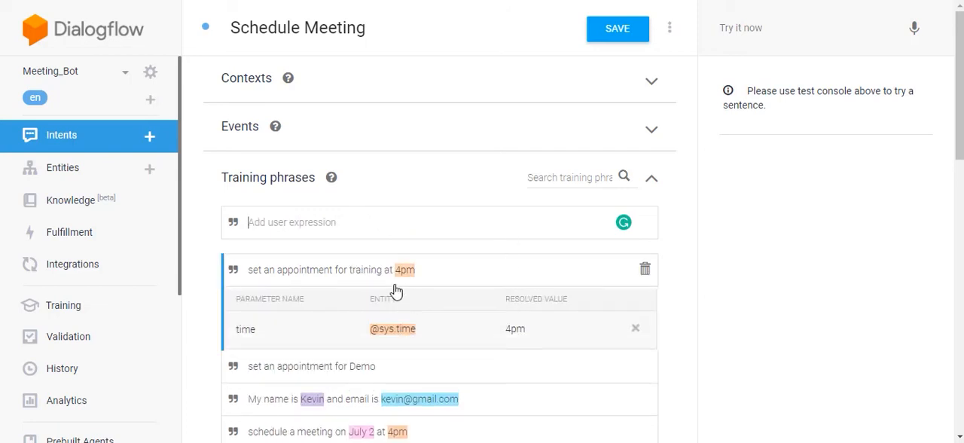
{"action": "double_click", "coordinate": [365, 273]}
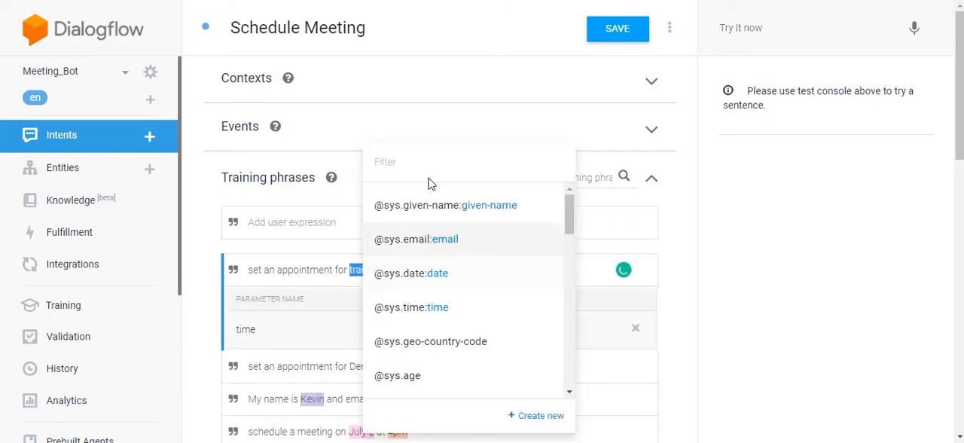
{"action": "right_click", "coordinate": [443, 171]}
{"action": "left_click", "coordinate": [442, 171]}
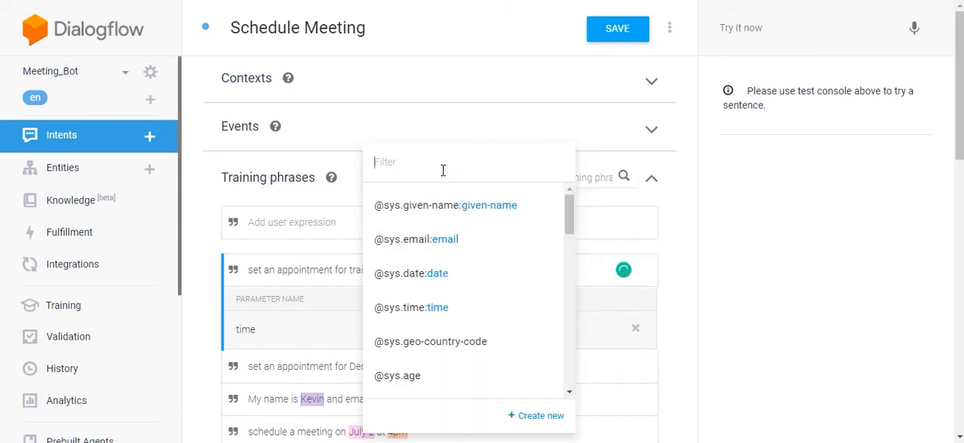
{"action": "type", "text": "appo"}
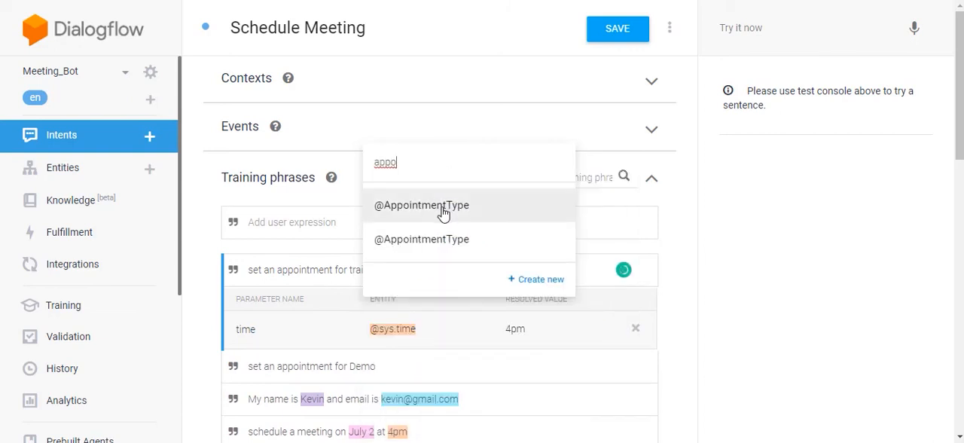
- Switch to the Kommunicate demo chat and send "Book a meeting" to the Meeting Bot
{"action": "left_click", "coordinate": [800, 335]}
{"action": "type", "text": "B"}
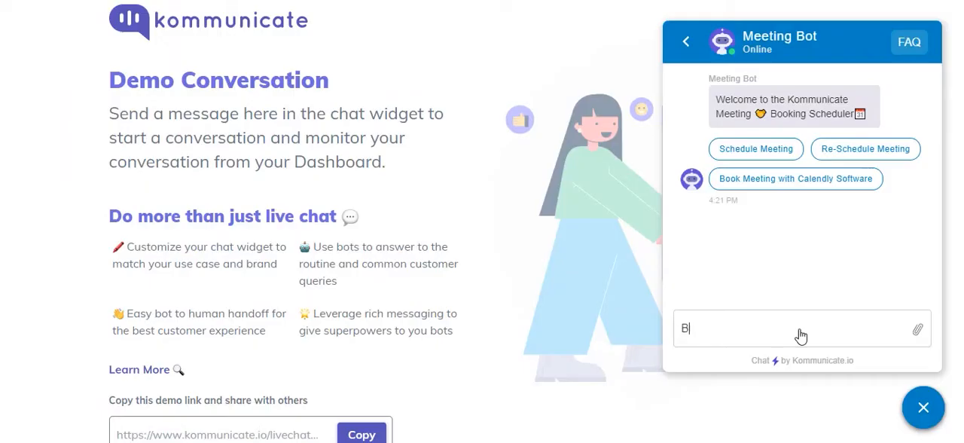
{"action": "type", "text": "ook a meeting"}
{"action": "key", "text": "Return"}
- Answer the bot's contact prompt with a sentence giving the customer's name and e-mail address
{"action": "type", "text": "M"}
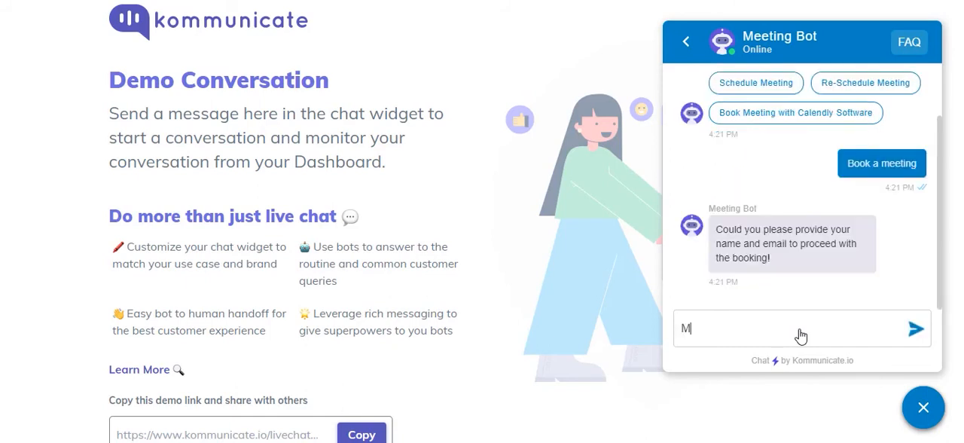
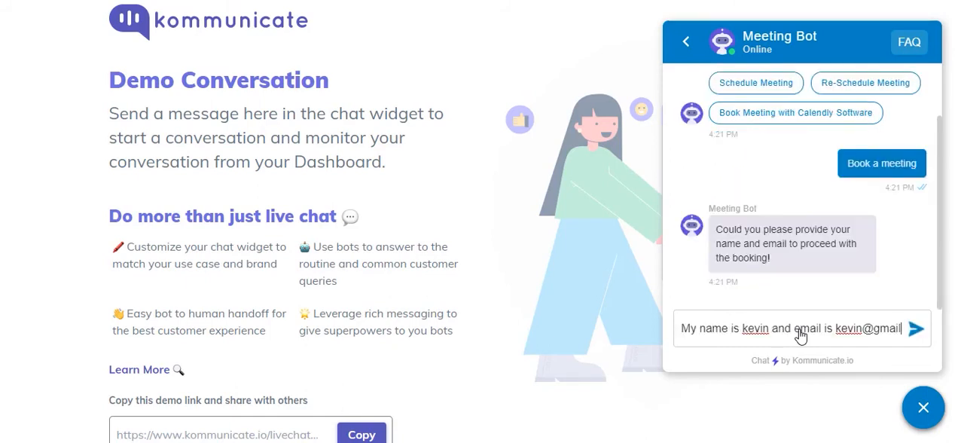
{"action": "key", "text": "Return"}
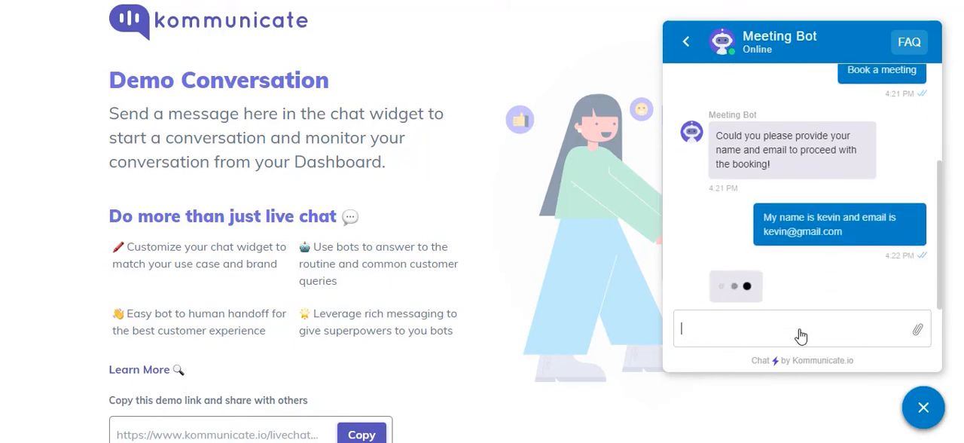
- Answer the bot's date and time prompts with "july 12" and "4pm"
{"action": "type", "text": "july 12"}
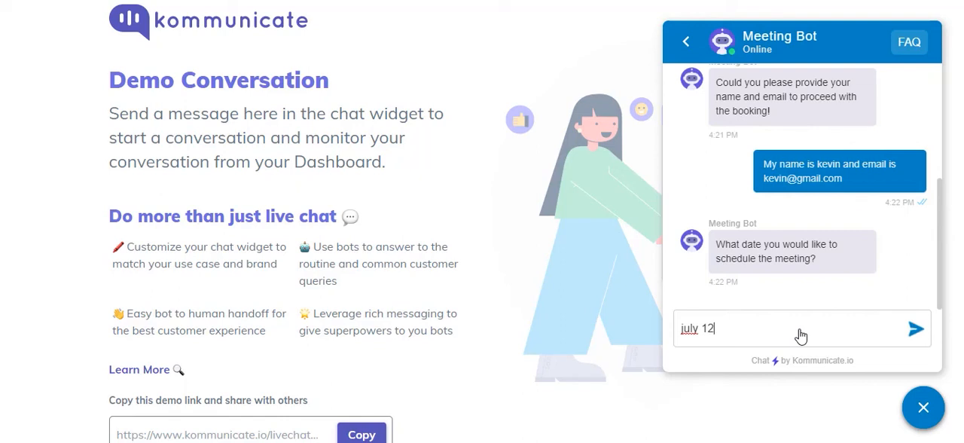
{"action": "key", "text": "Return"}
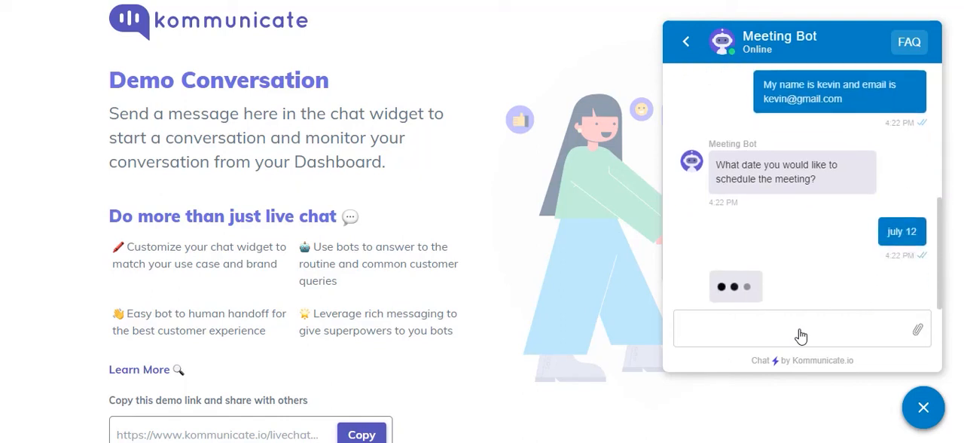
{"action": "type", "text": "4pm"}
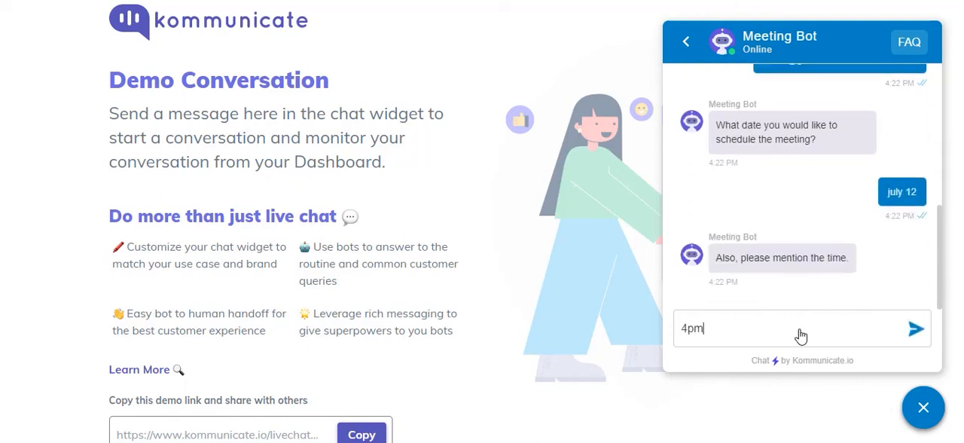
{"action": "key", "text": "Return"}
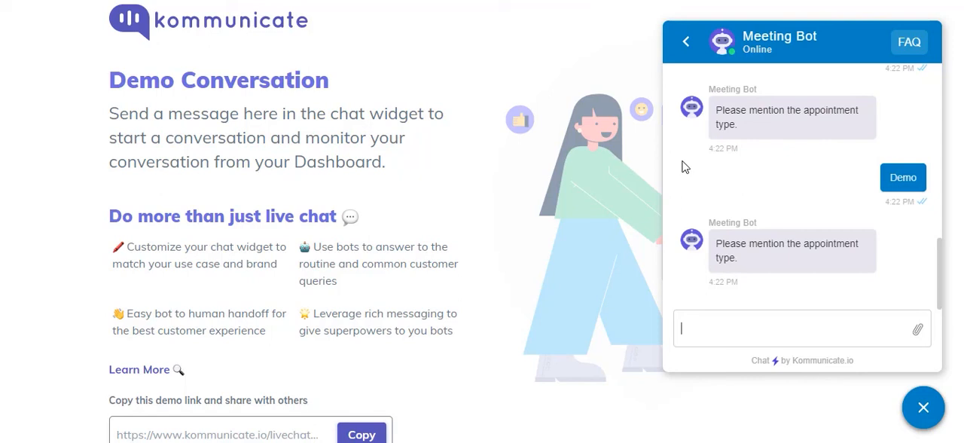
- Answer the bot's appointment type prompt with "training"
{"action": "type", "text": "training"}
{"action": "key", "text": "Return"}
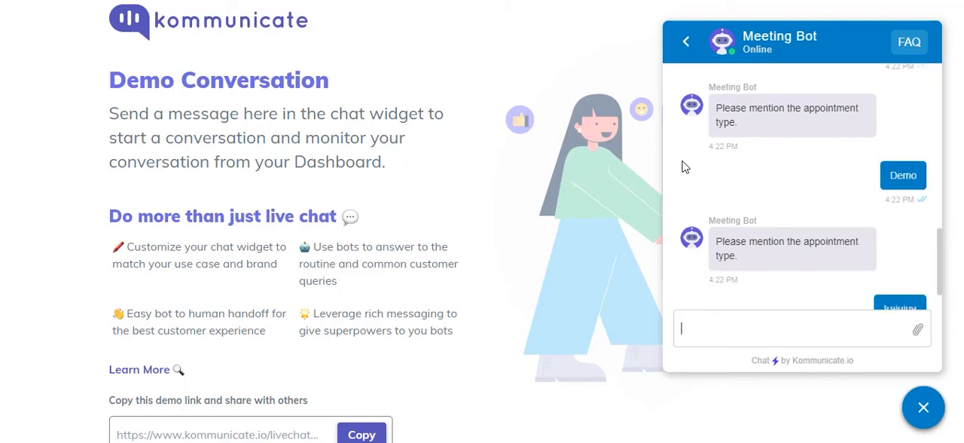